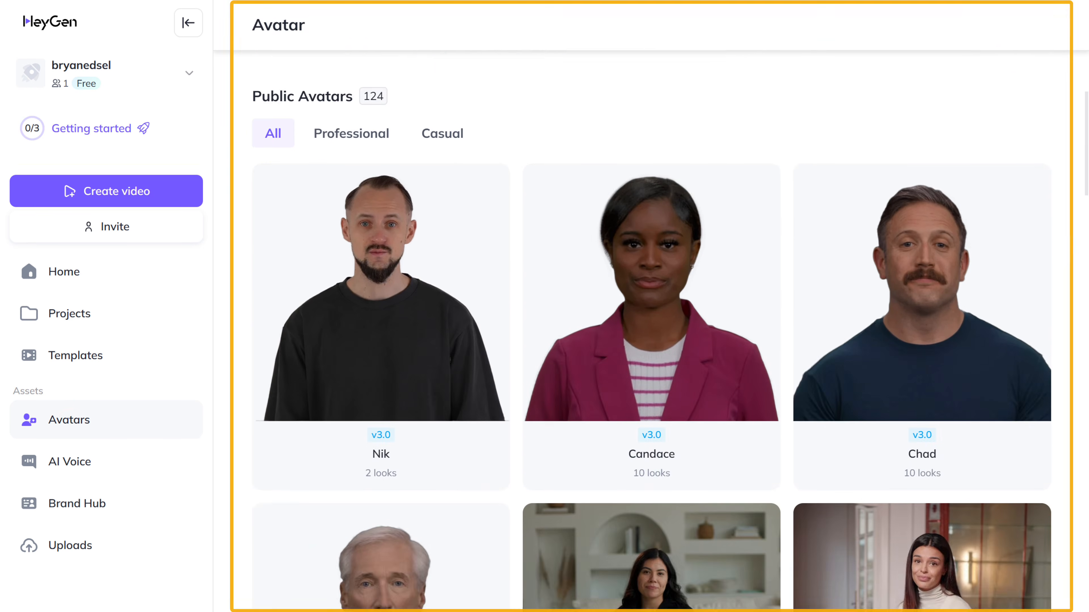
# - Preview the "Daran outside walking" public avatar and start a new video with it in AI Studio
pyautogui.scroll(-20, 791, 234)
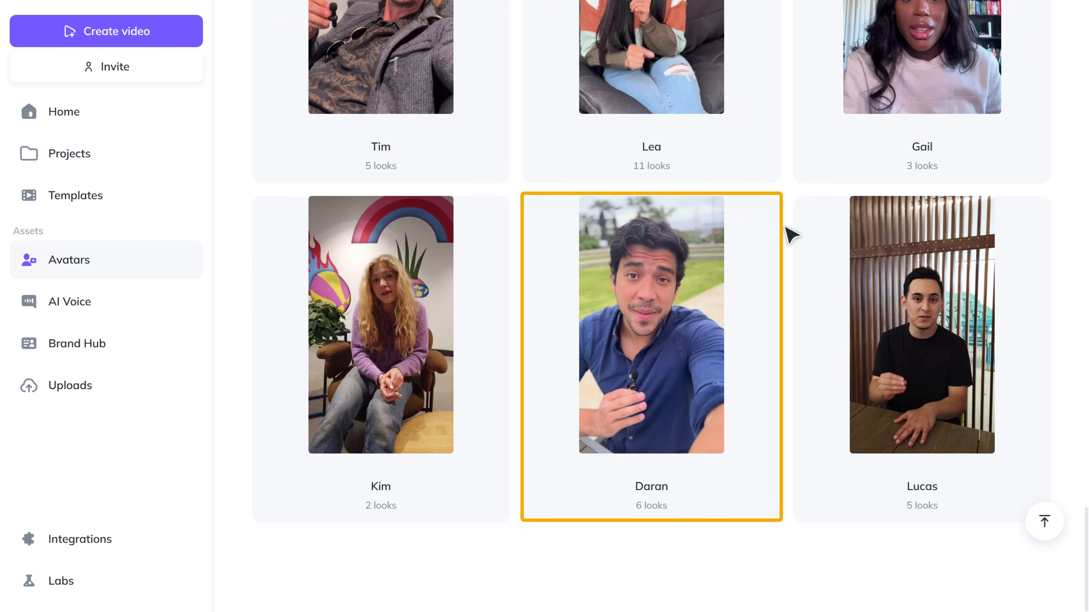
pyautogui.click(656, 334)
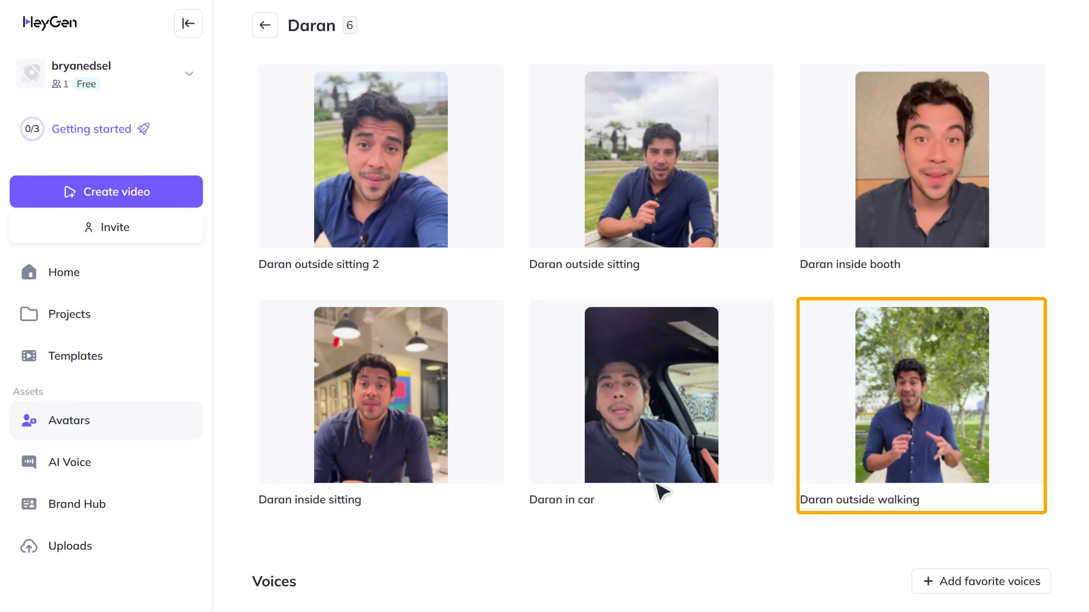
pyautogui.click(912, 424)
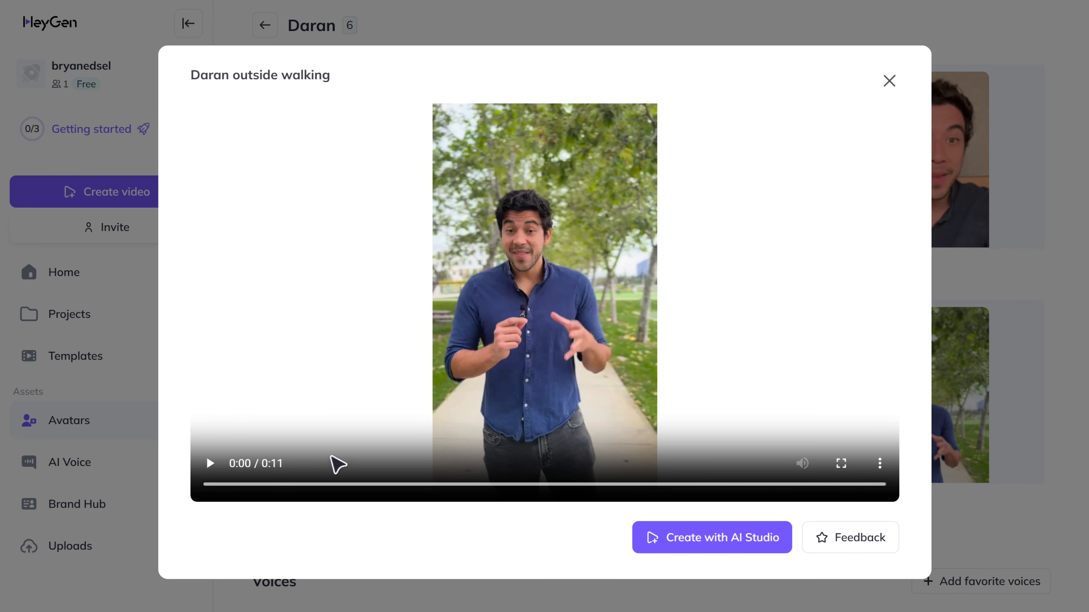
pyautogui.click(210, 465)
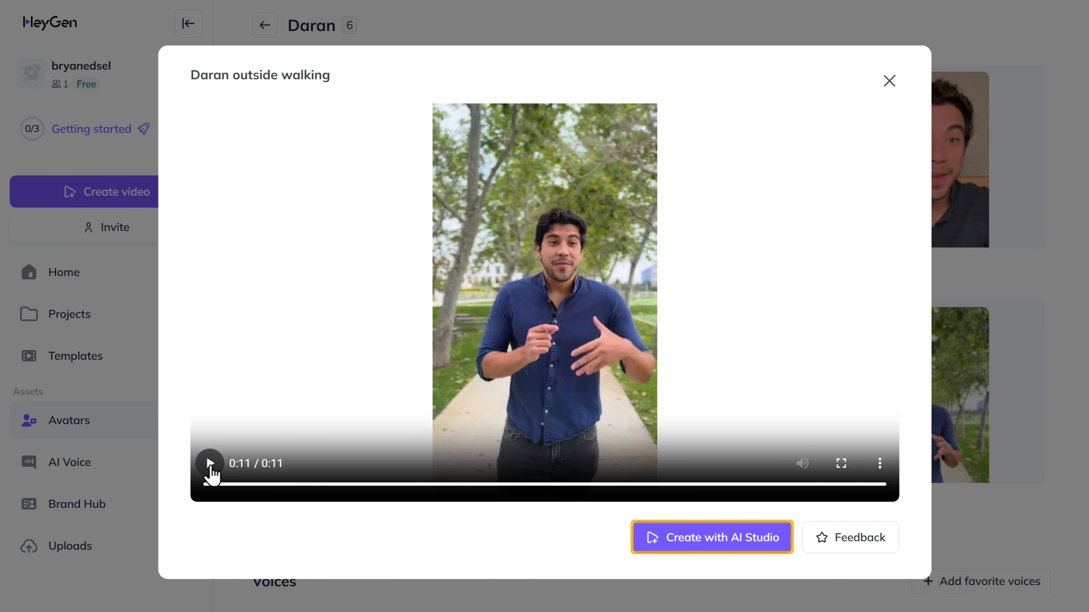
pyautogui.click(712, 544)
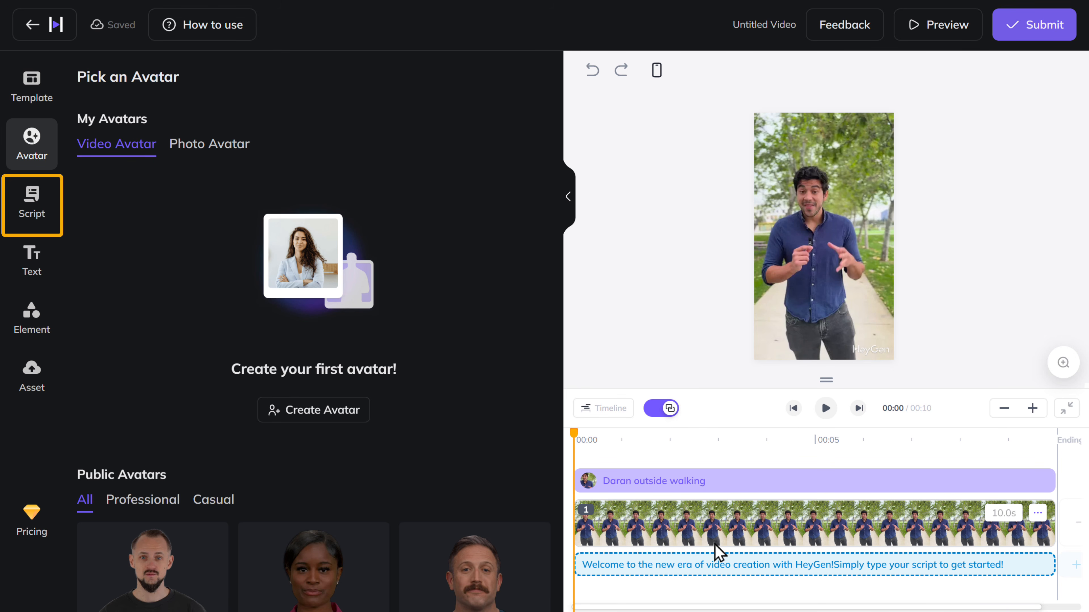
# - Open the video's script for editing, and copy the full Tourify ad script from the GravityWrite result
pyautogui.click(34, 216)
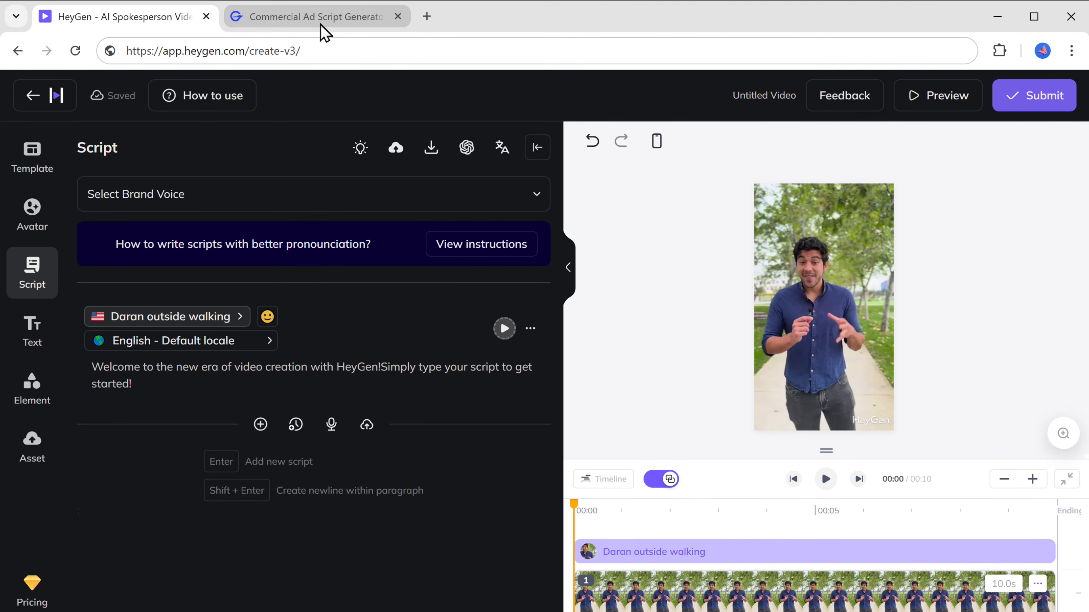
pyautogui.click(321, 21)
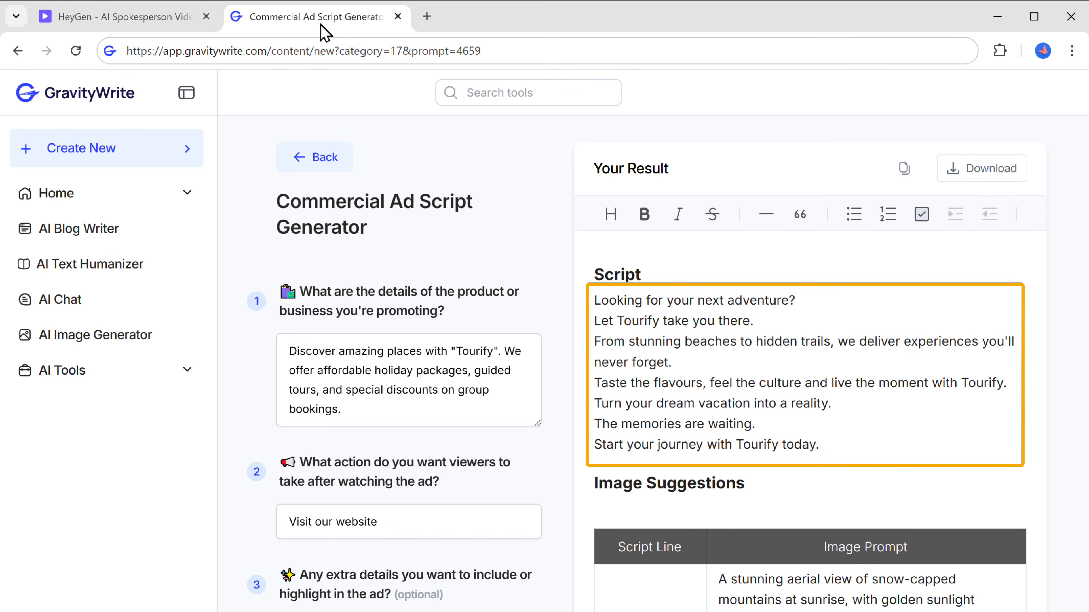
pyautogui.moveTo(594, 300); pyautogui.dragTo(819, 445)
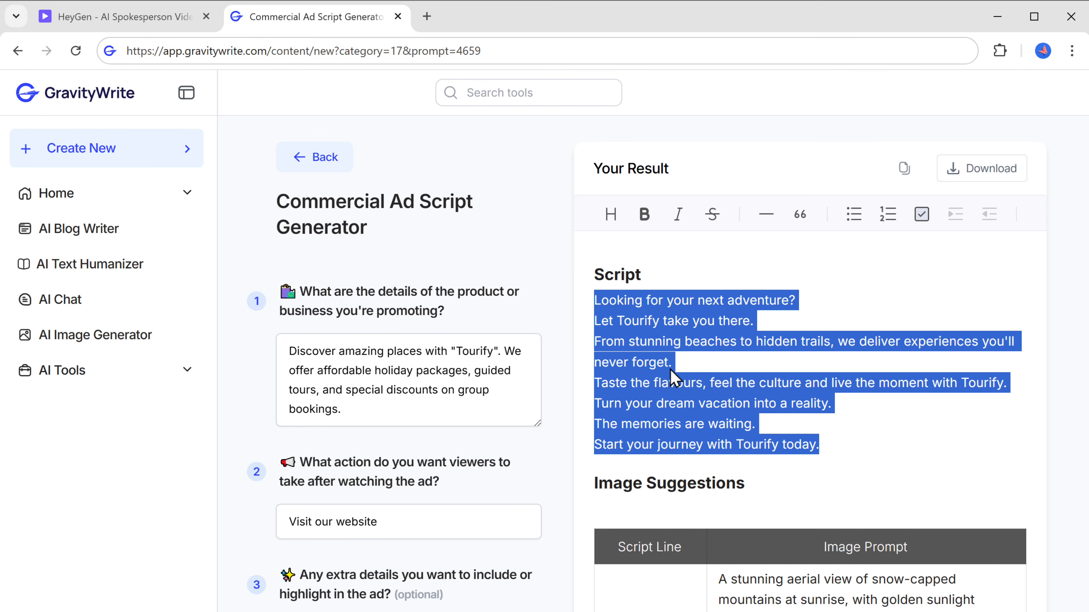
pyautogui.rightClick(673, 378)
pyautogui.click(722, 457)
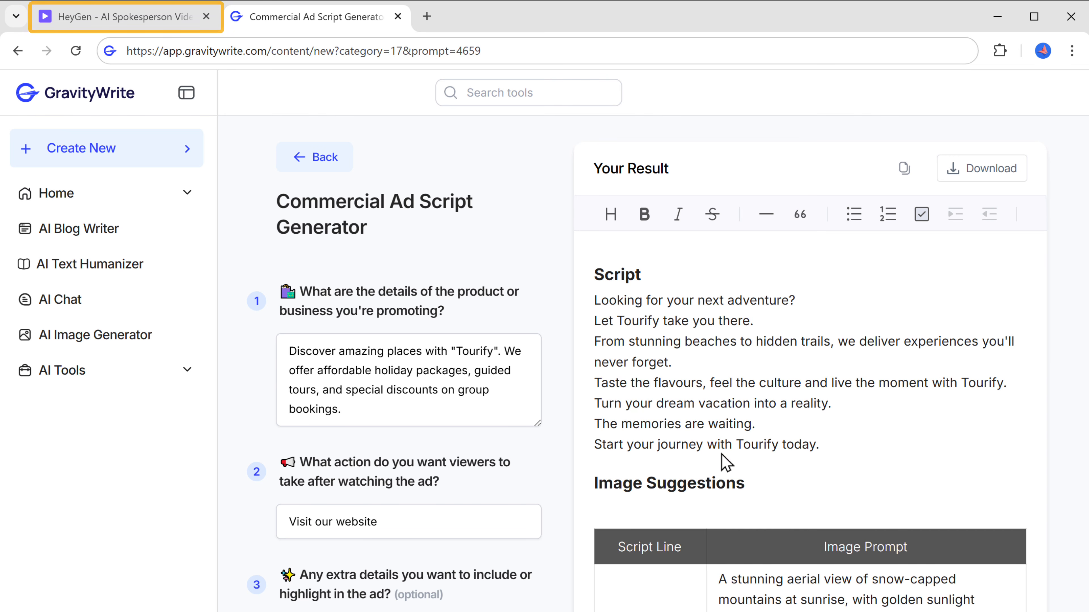
# - Return to HeyGen and replace the default welcome script with the copied Tourify ad script
pyautogui.click(125, 26)
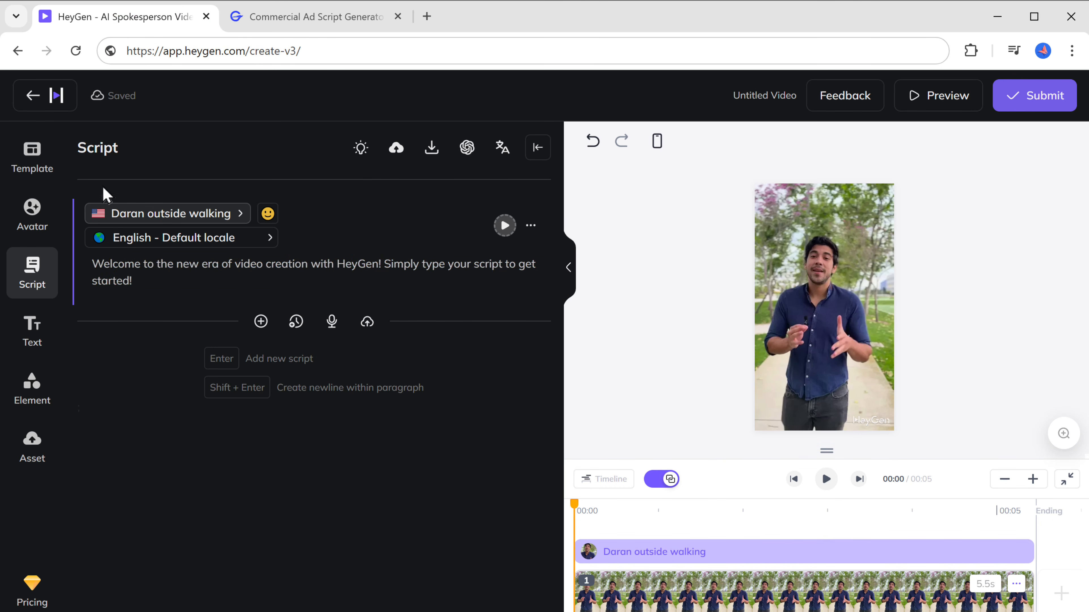
pyautogui.tripleClick(121, 275)
pyautogui.rightClick(134, 283)
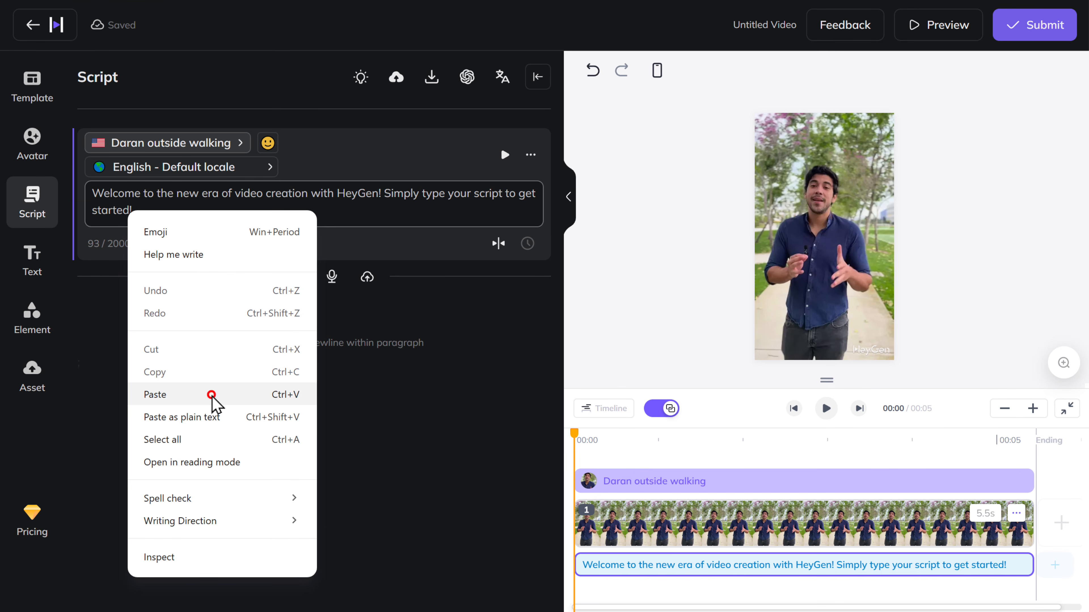
pyautogui.click(211, 395)
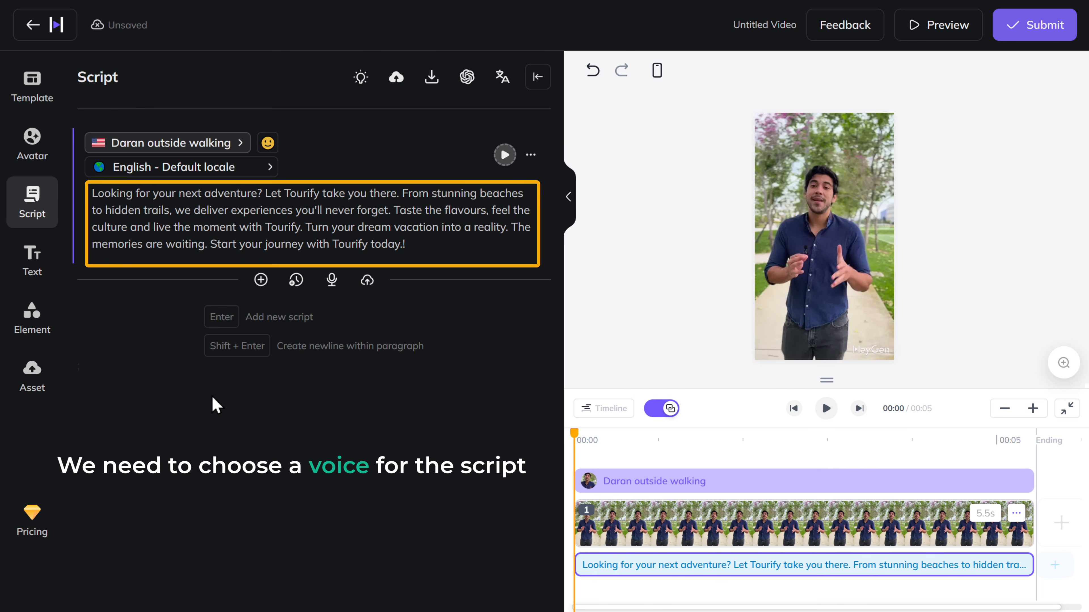
# - Listen to the Rex and Tarquin voice samples and assign the Tarquin voice to the script
pyautogui.click(161, 149)
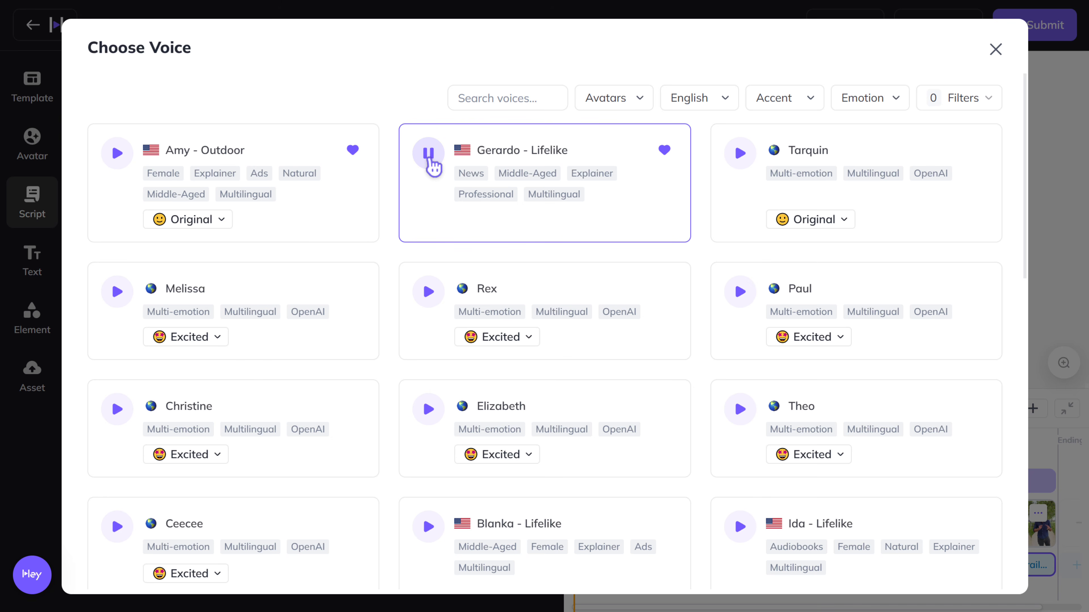
pyautogui.click(428, 294)
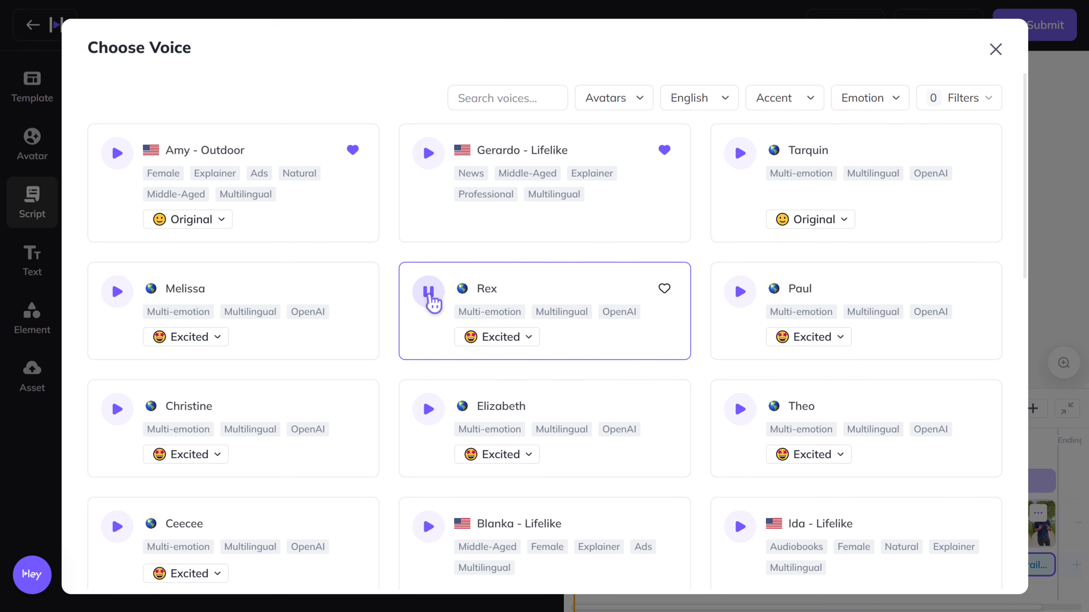
pyautogui.click(740, 155)
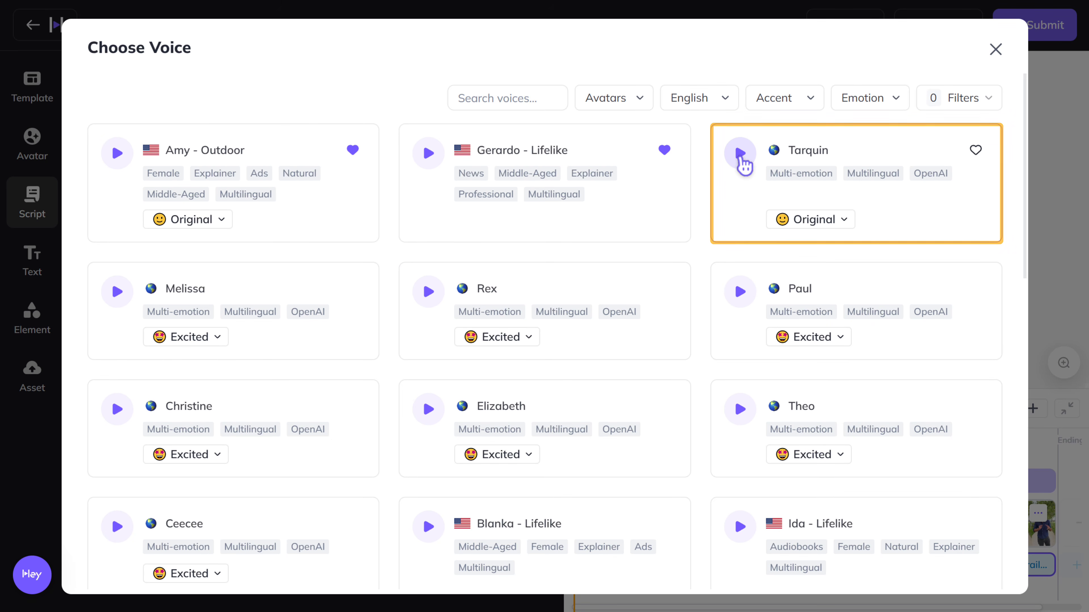
pyautogui.click(809, 160)
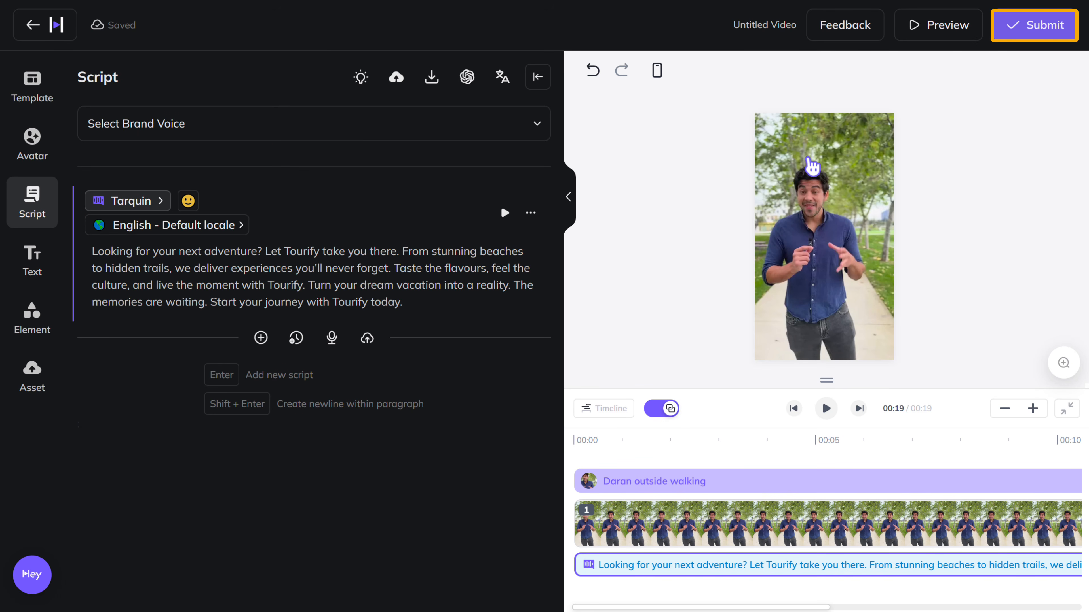
# - Submit the video for rendering with the filename "Ad Character"
pyautogui.click(1044, 35)
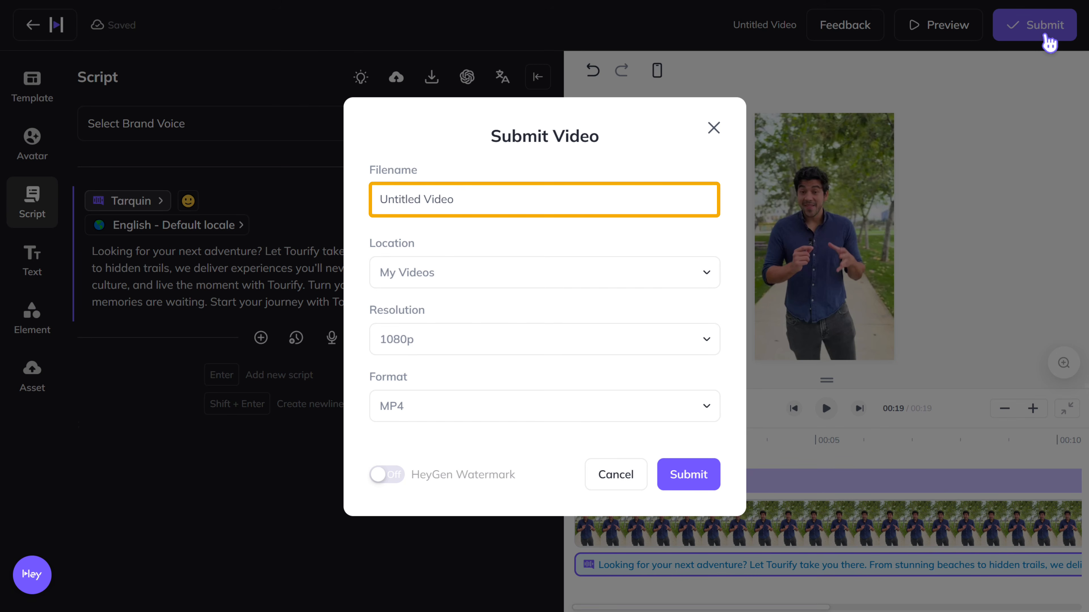
pyautogui.click(381, 199)
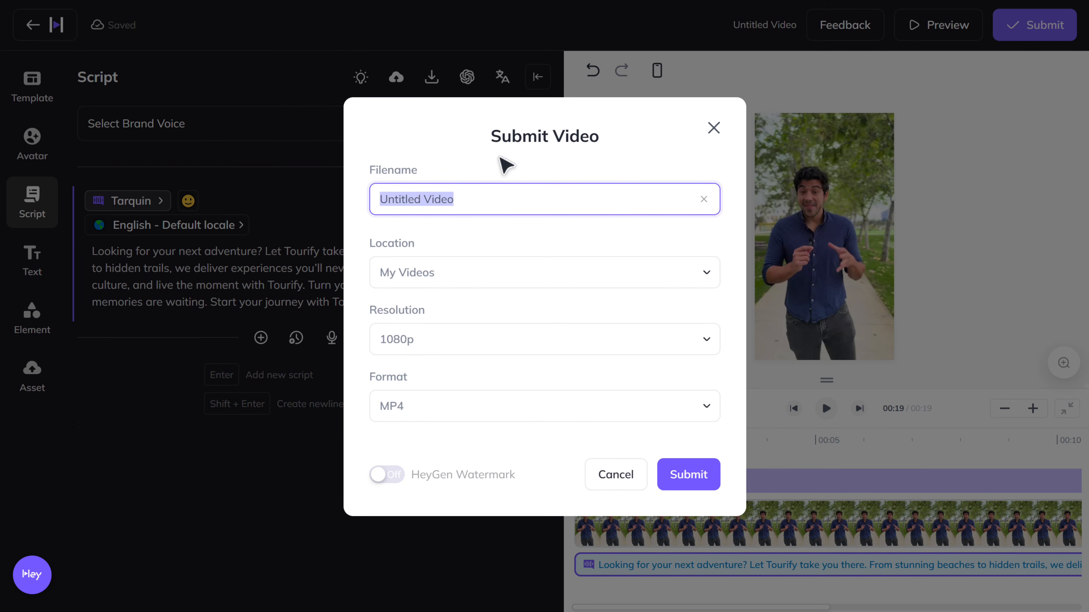
pyautogui.write('Ad Character')
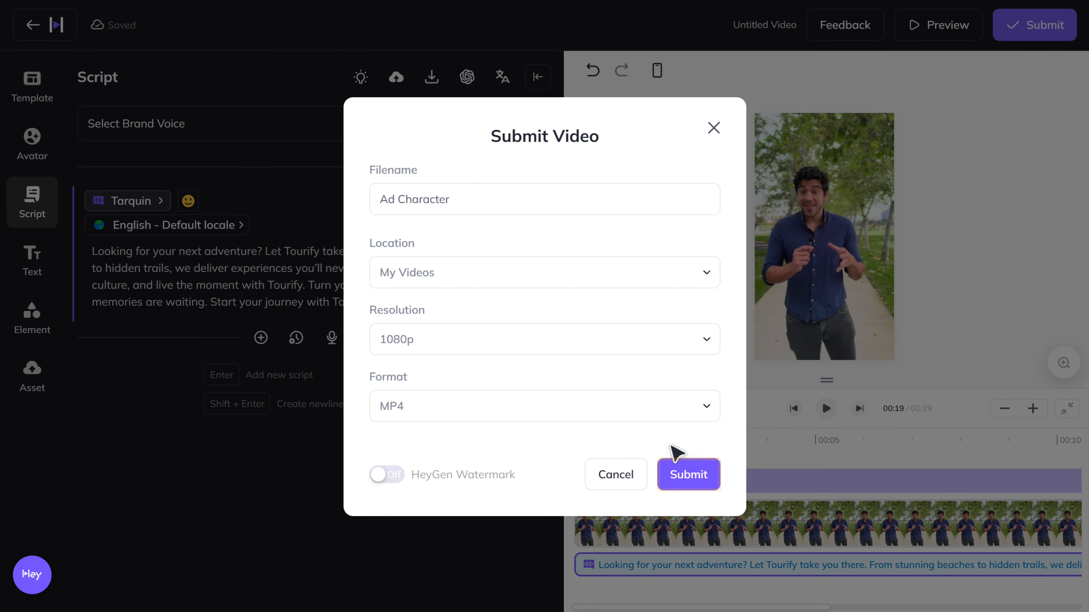
pyautogui.click(687, 474)
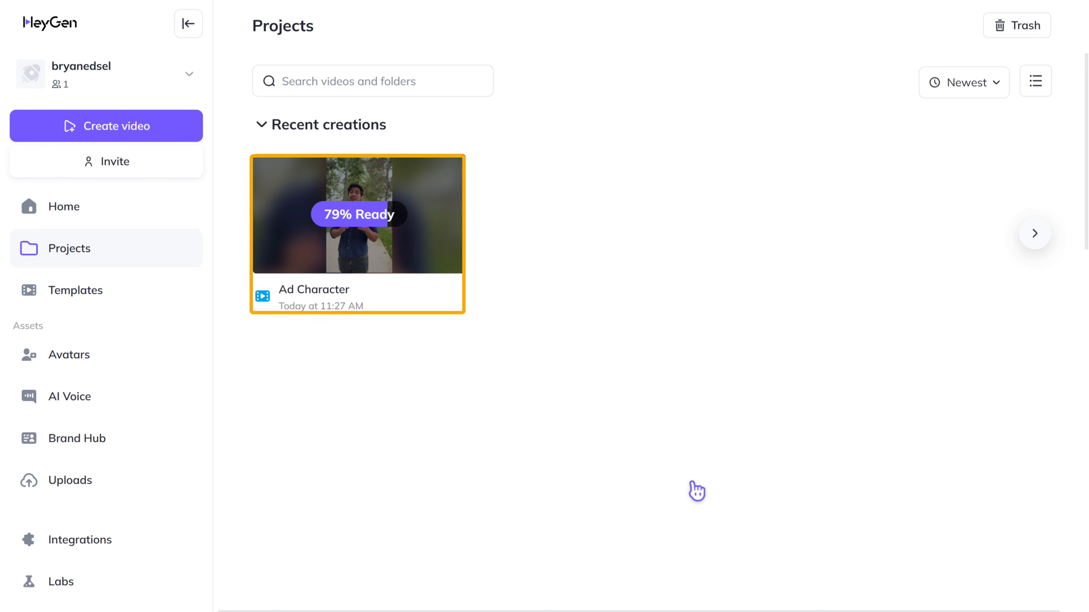
# - Open the rendered Ad Character video, play it back and download the original video
pyautogui.click(421, 233)
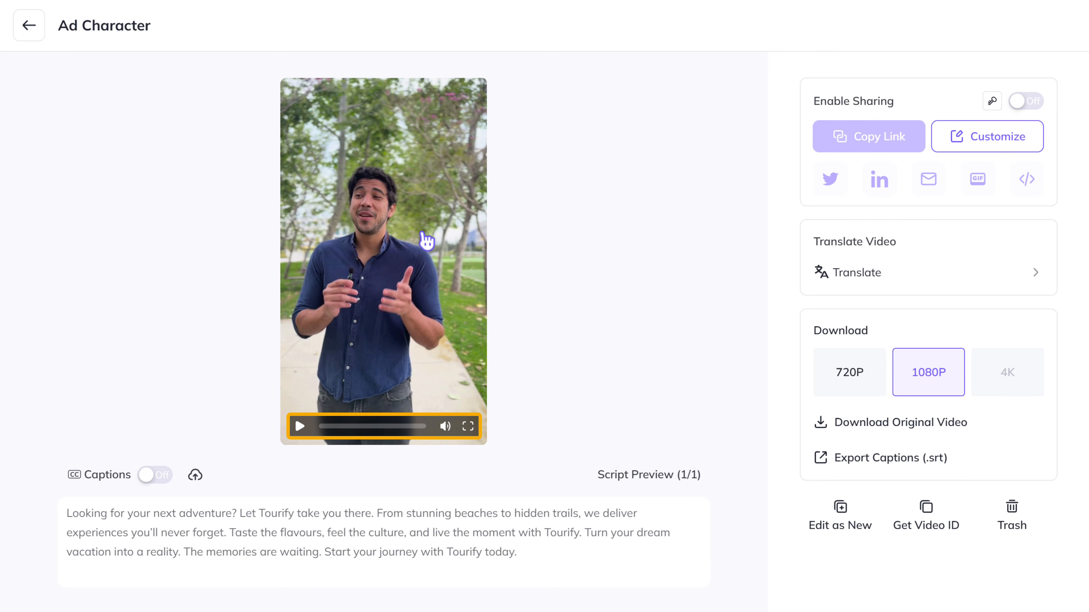
pyautogui.click(299, 426)
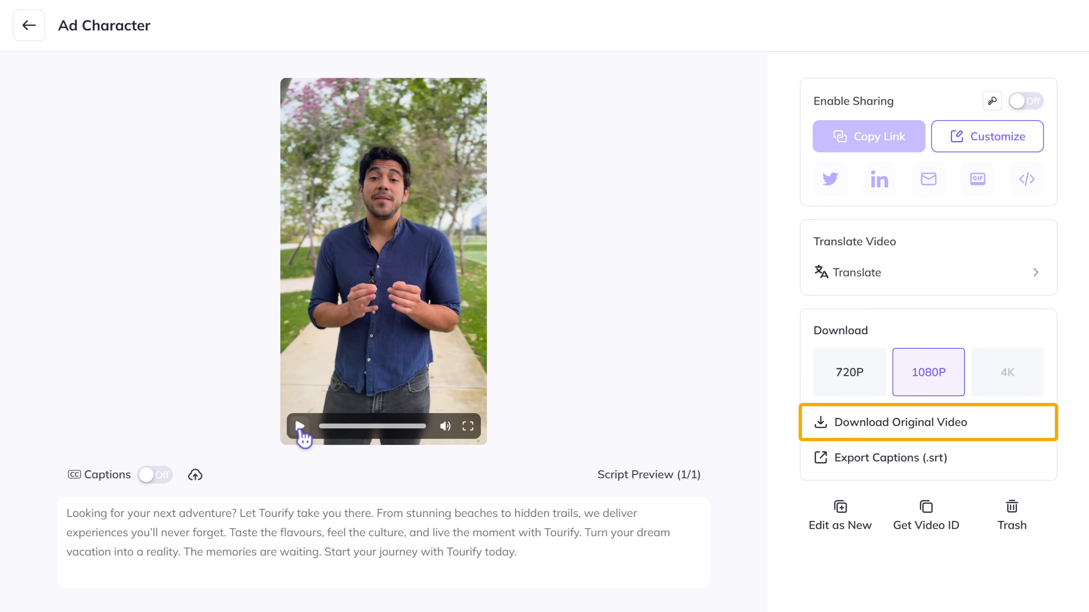
pyautogui.click(906, 431)
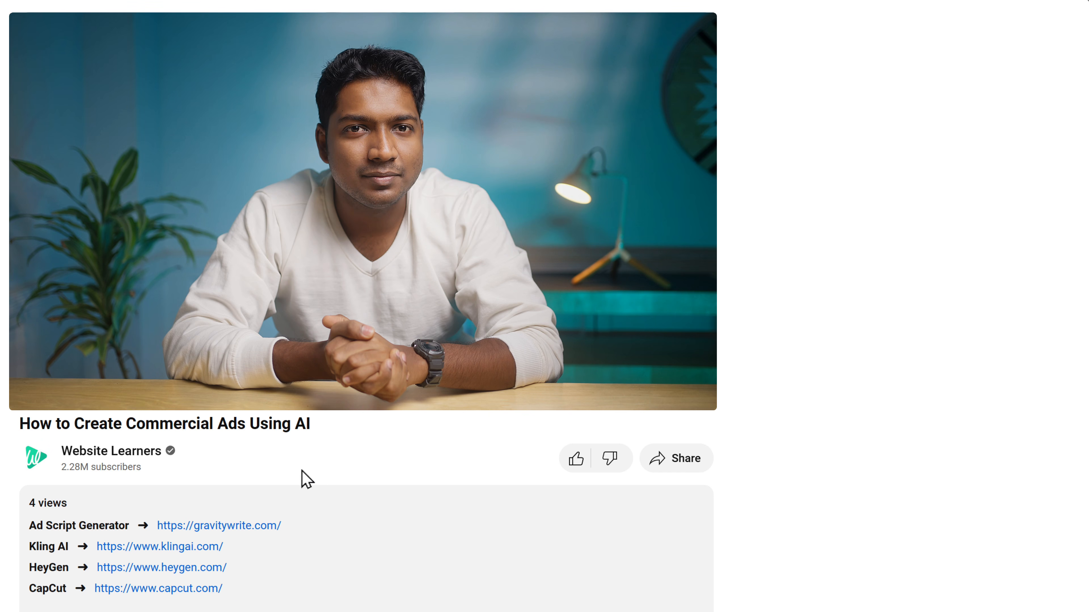
# - Go to the CapCut website and sign up with the existing Google account
pyautogui.click(173, 588)
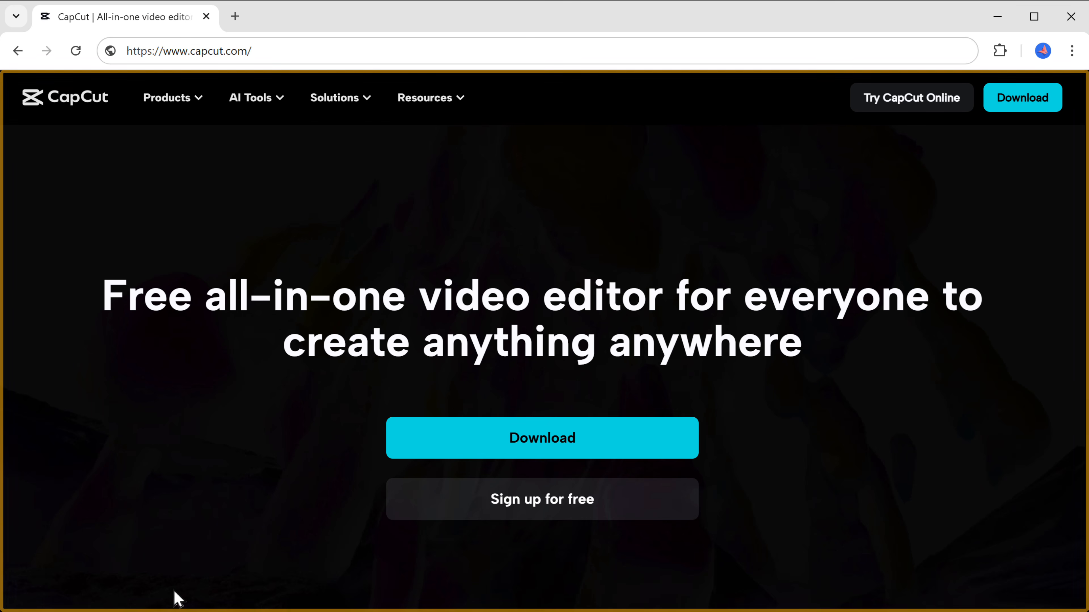
pyautogui.click(520, 517)
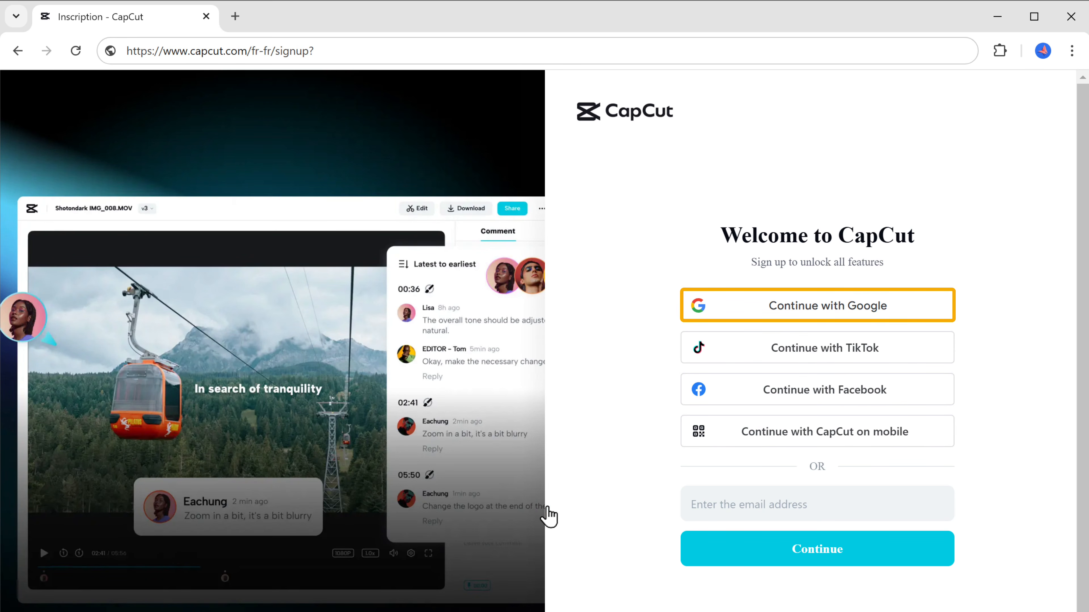
pyautogui.click(822, 311)
pyautogui.click(724, 346)
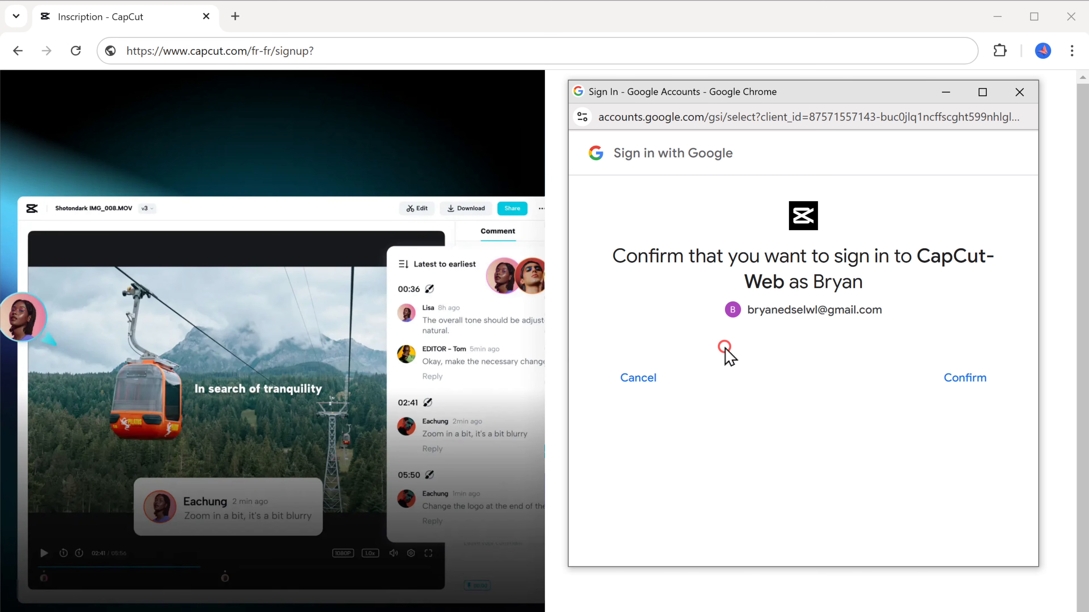
pyautogui.click(964, 378)
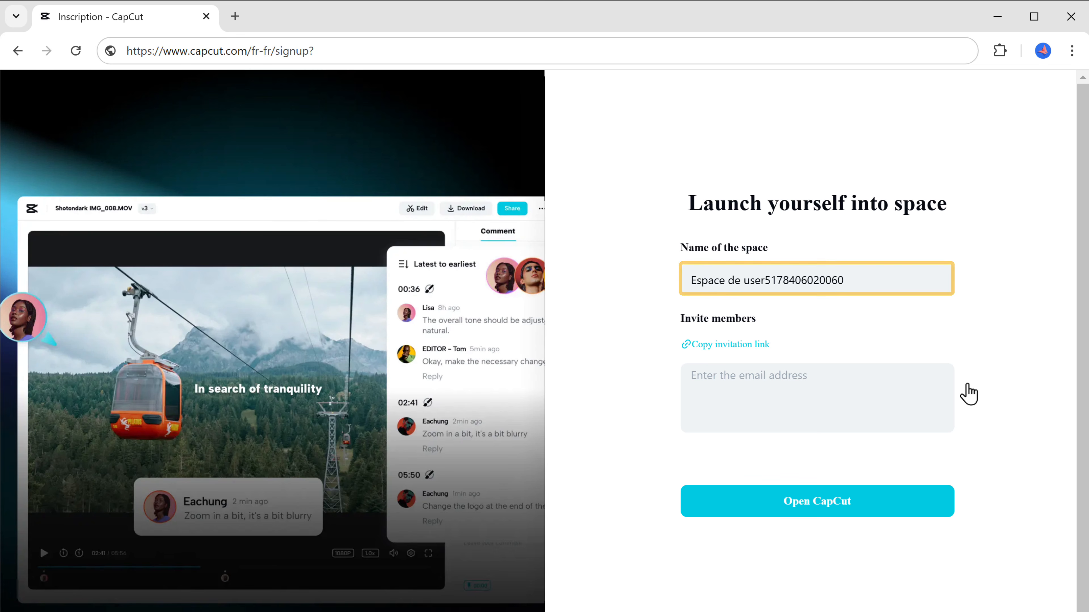
# - Name the new CapCut space with the user's full name and enter the workspace
pyautogui.moveTo(688, 279); pyautogui.dragTo(847, 280)
pyautogui.write('Bryan Edsel')
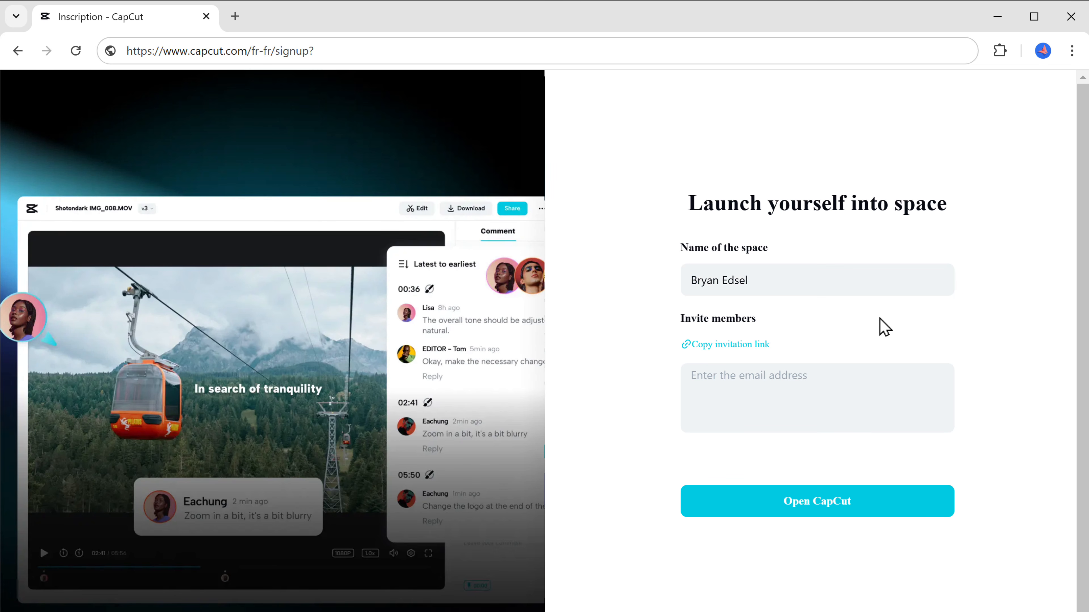
pyautogui.click(840, 497)
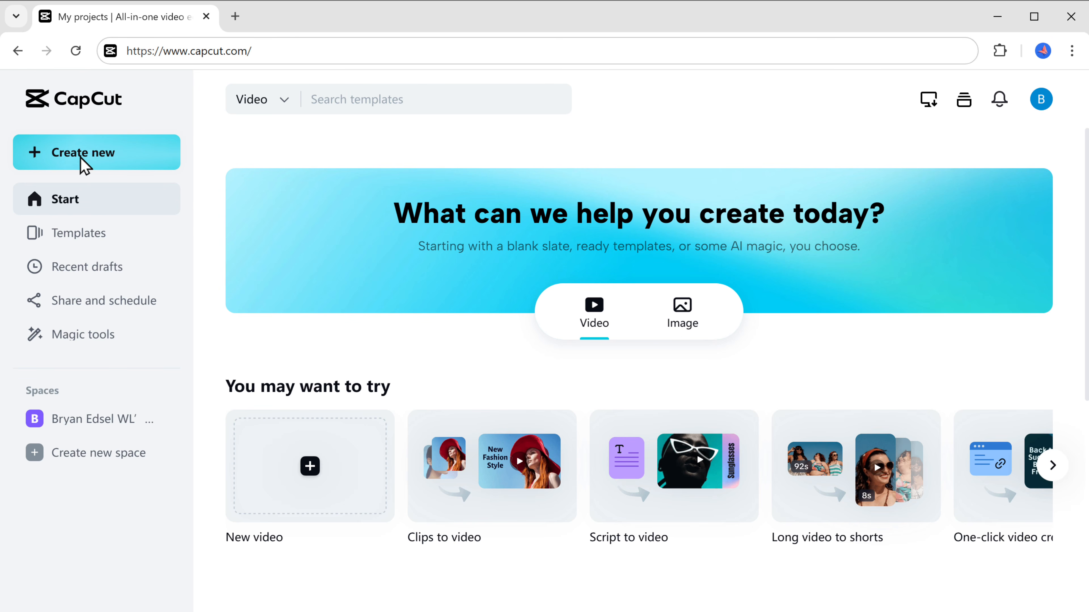
# - Create a new 16:9 video project and upload clips 1 to 19 from the Video folder to its media
pyautogui.click(82, 155)
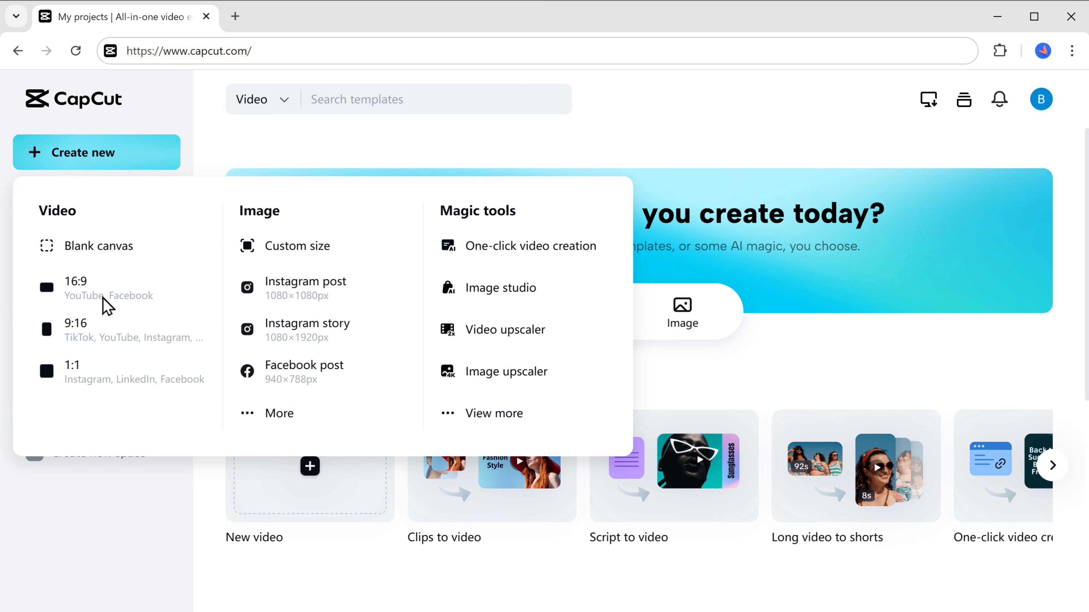
pyautogui.click(104, 300)
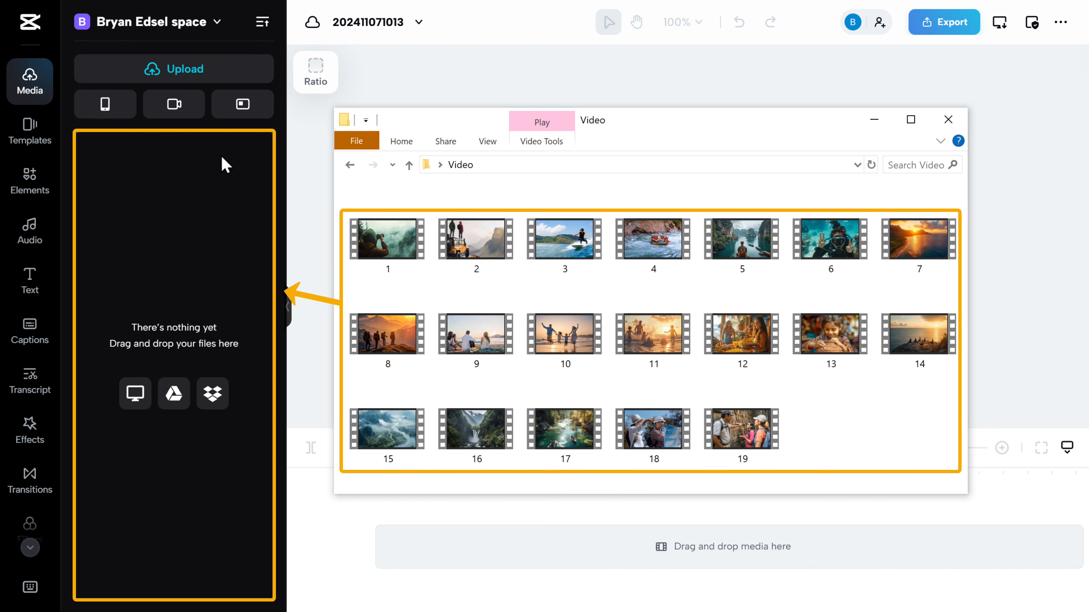
pyautogui.moveTo(341, 188); pyautogui.dragTo(947, 468)
pyautogui.moveTo(651, 343); pyautogui.dragTo(312, 296)
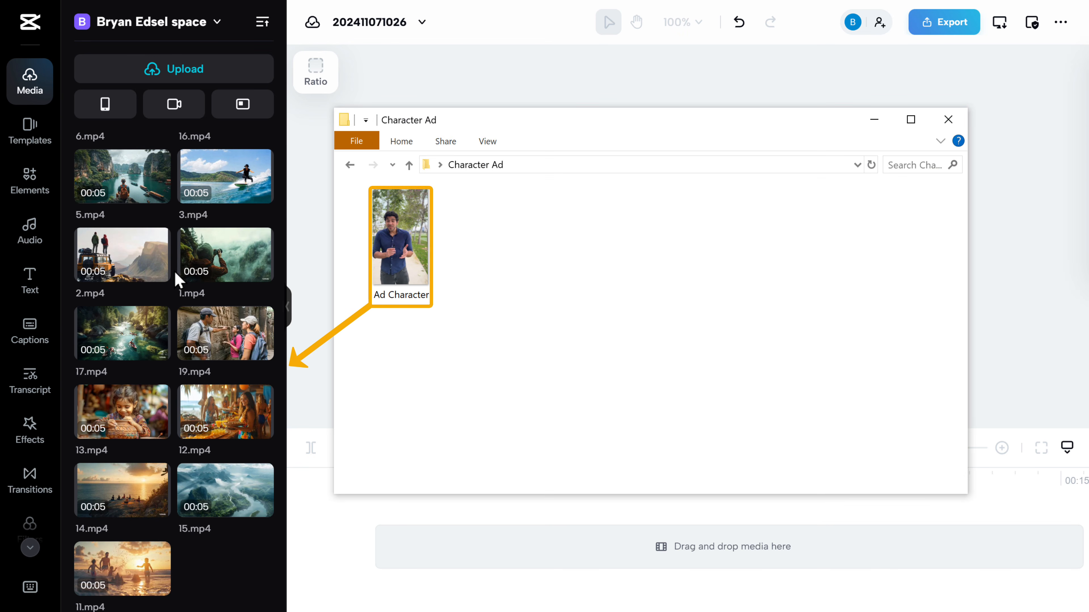
# - Upload the Ad Character video from the Character Ad folder and place it at the start of the timeline
pyautogui.click(391, 235)
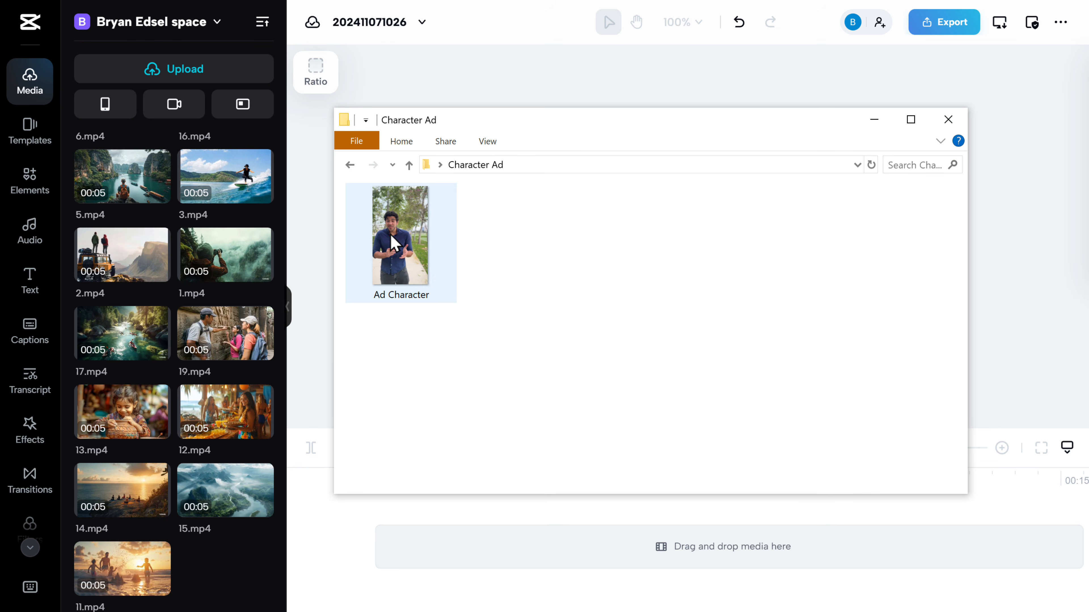
pyautogui.moveTo(380, 228); pyautogui.dragTo(294, 435)
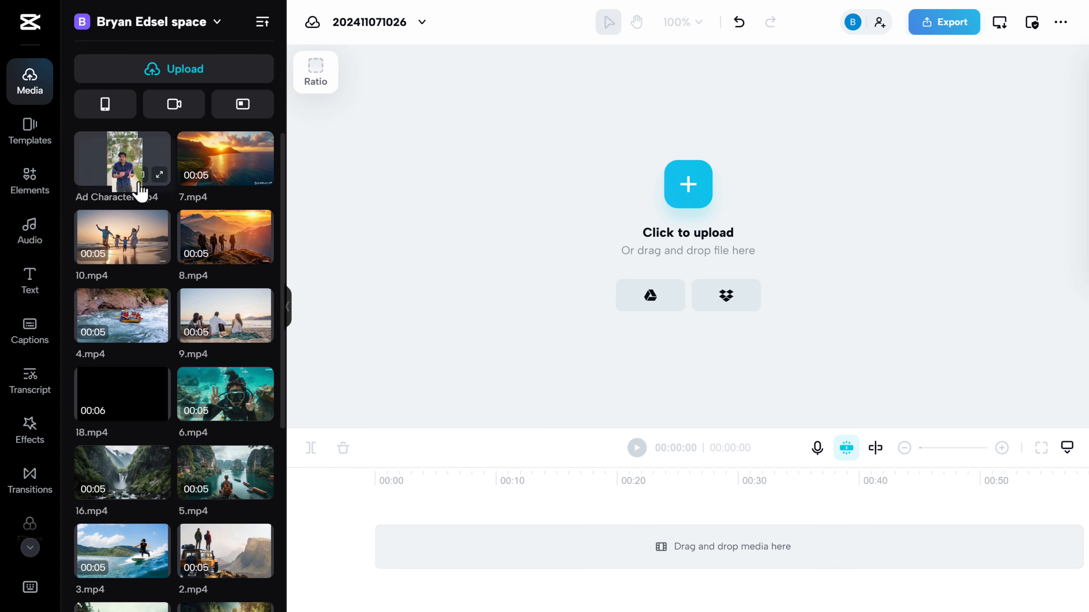
pyautogui.moveTo(140, 189); pyautogui.dragTo(418, 564)
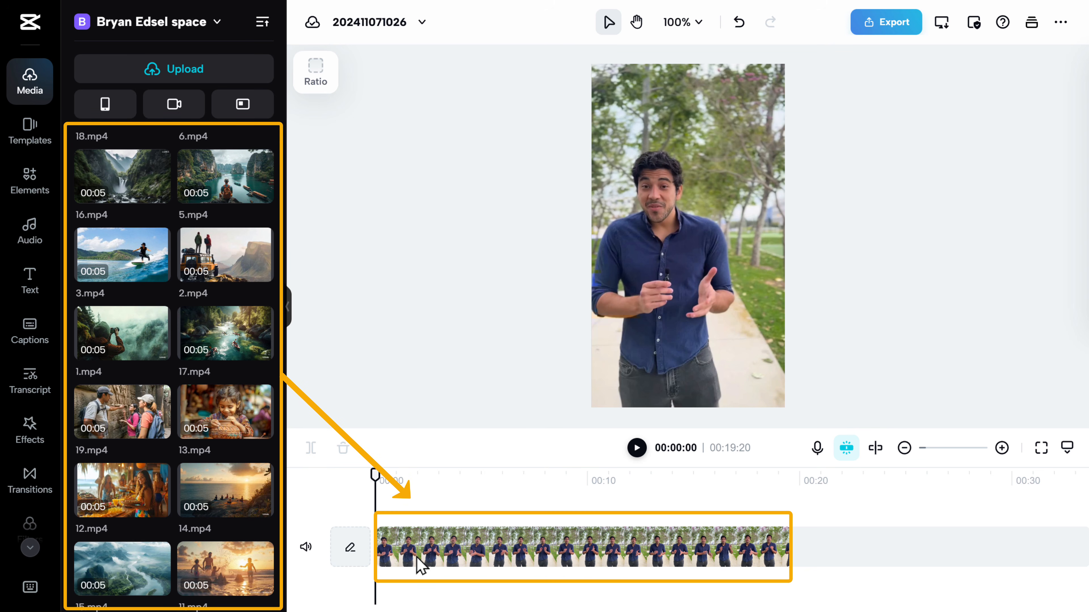
# - Place clip 1.mp4 at the start of the track above the character video and preview the opening
pyautogui.click(121, 343)
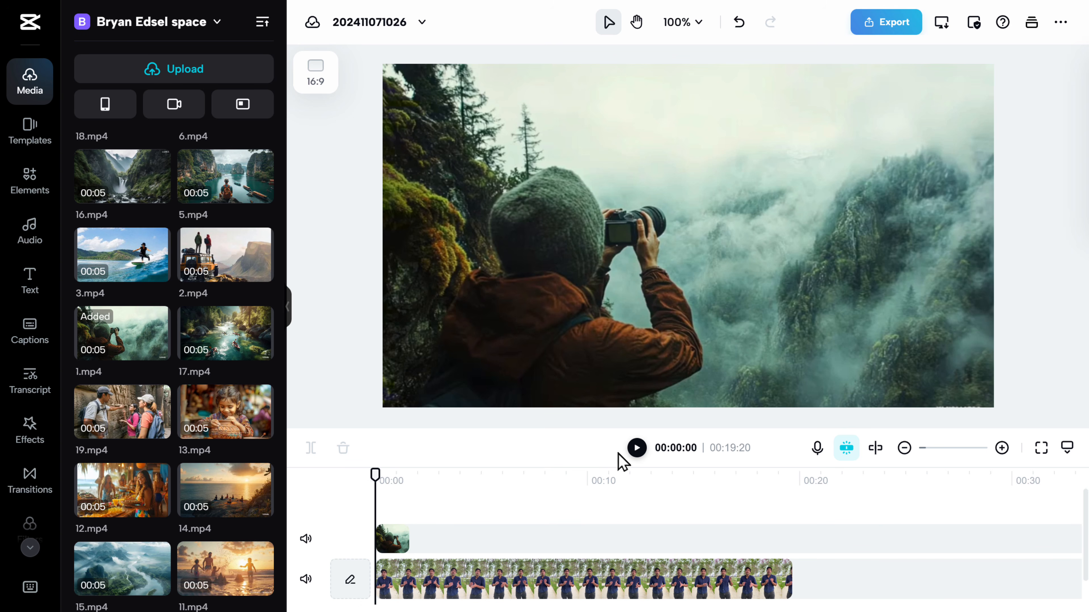
pyautogui.click(636, 450)
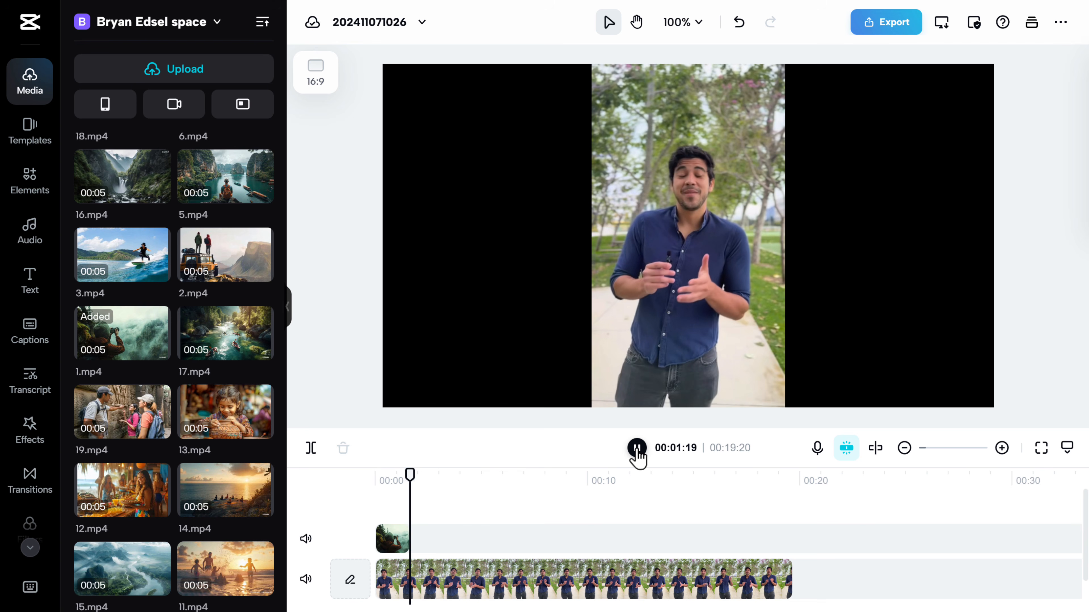
pyautogui.click(637, 449)
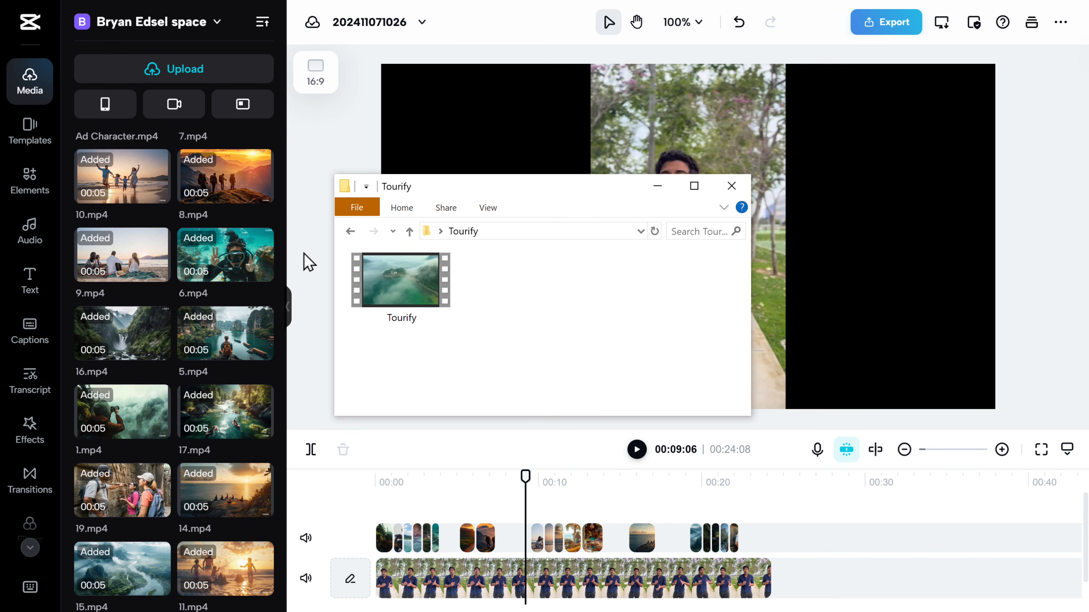
# - Upload the Tourify video from its folder, place it after the last scene clip on the upper track, and play it
pyautogui.moveTo(387, 278); pyautogui.dragTo(299, 356)
pyautogui.moveTo(304, 364); pyautogui.dragTo(303, 364)
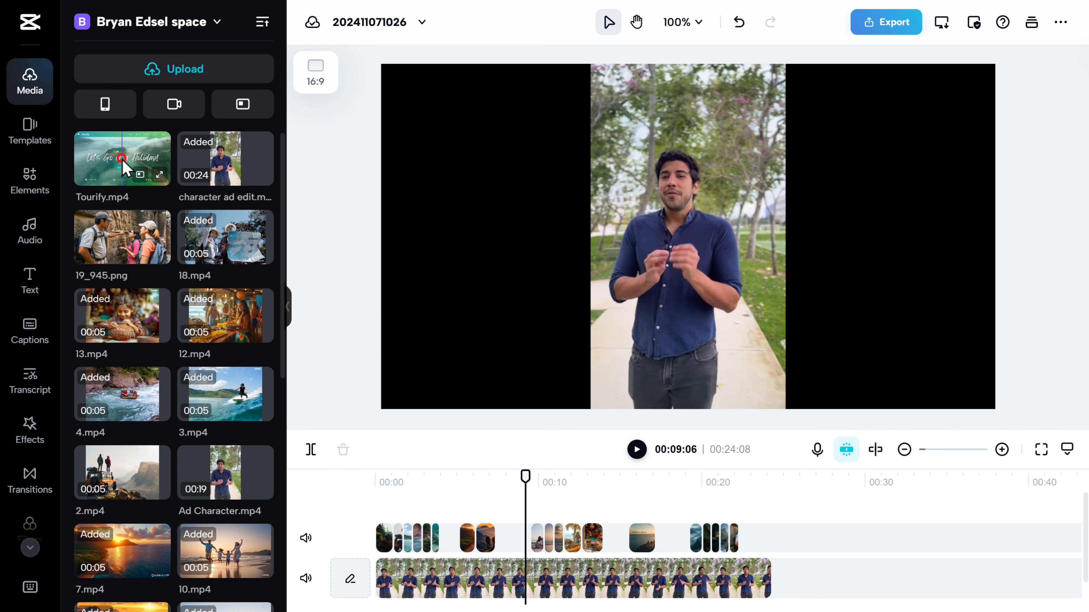
pyautogui.moveTo(122, 158); pyautogui.dragTo(756, 553)
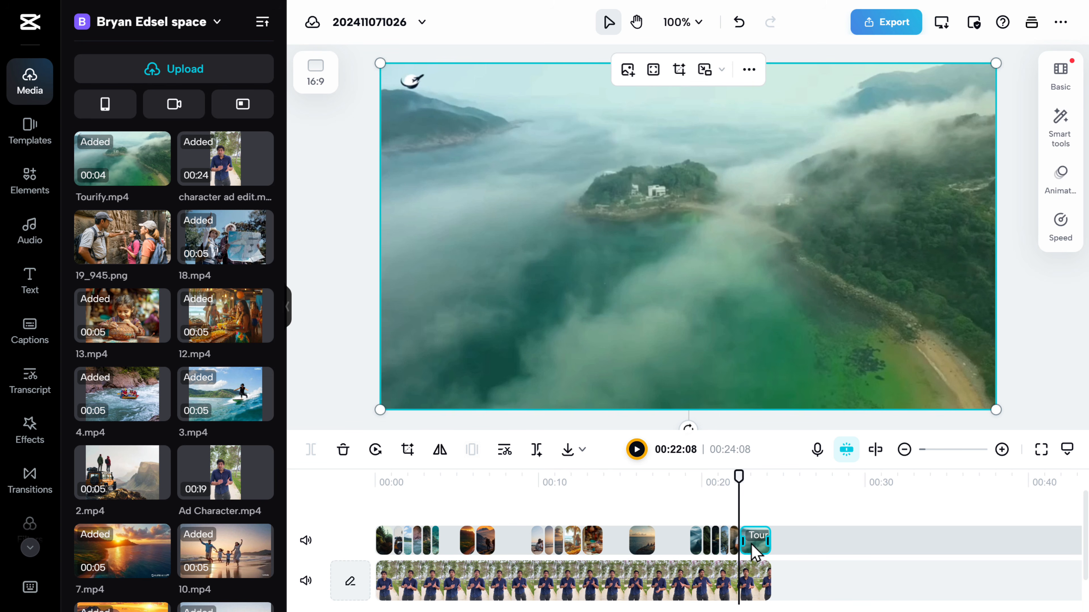
pyautogui.click(637, 451)
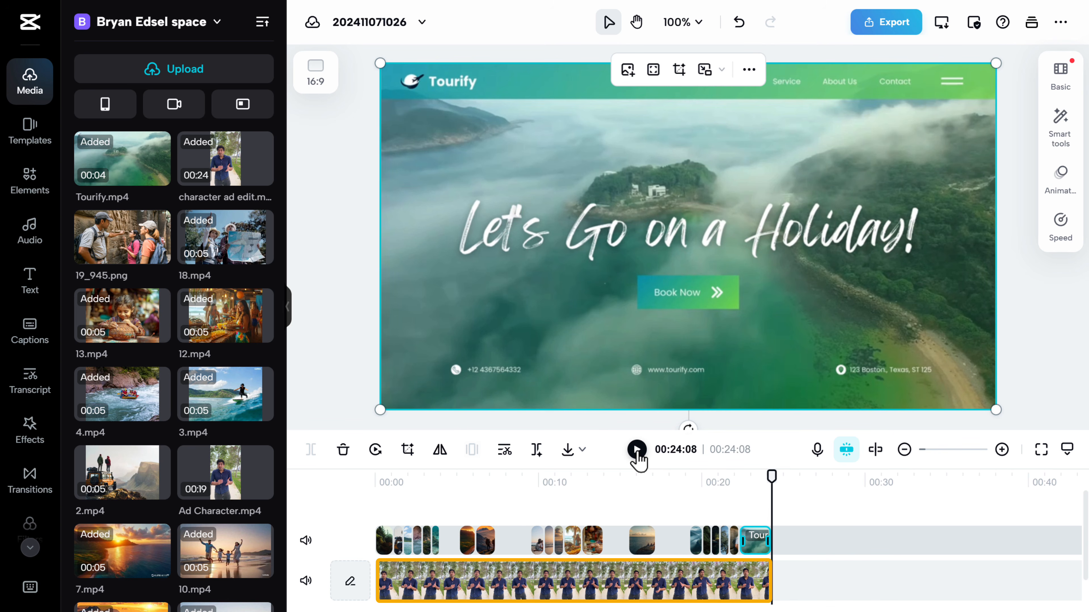
# - Duplicate the character video, enlarge one copy to fill the 16:9 frame, and move it to the bottom track as background
pyautogui.rightClick(503, 587)
pyautogui.click(556, 321)
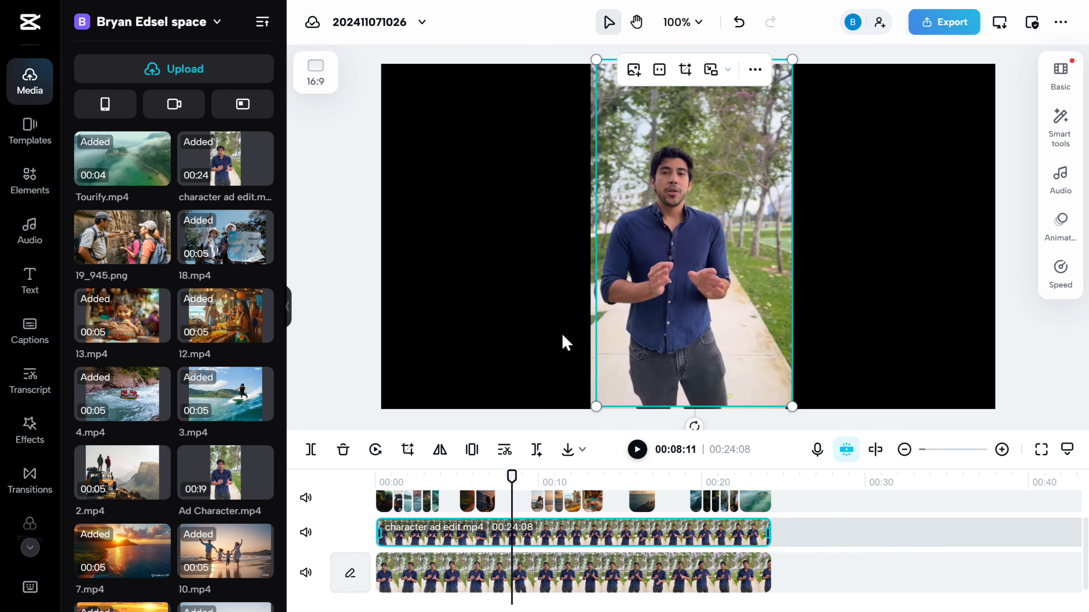
pyautogui.moveTo(595, 408); pyautogui.dragTo(380, 611)
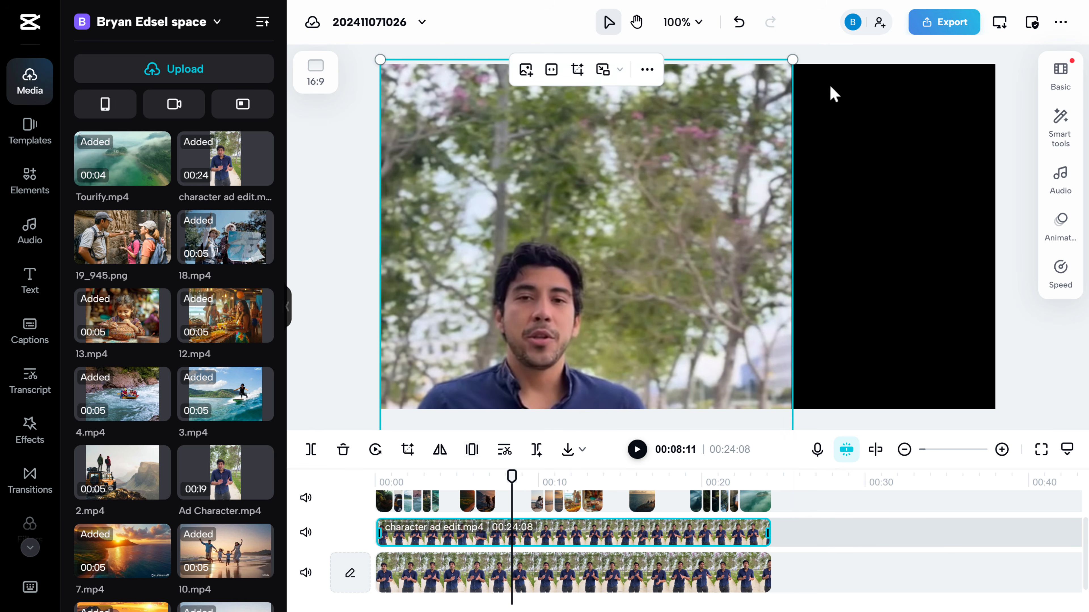
pyautogui.moveTo(792, 59); pyautogui.dragTo(996, 26)
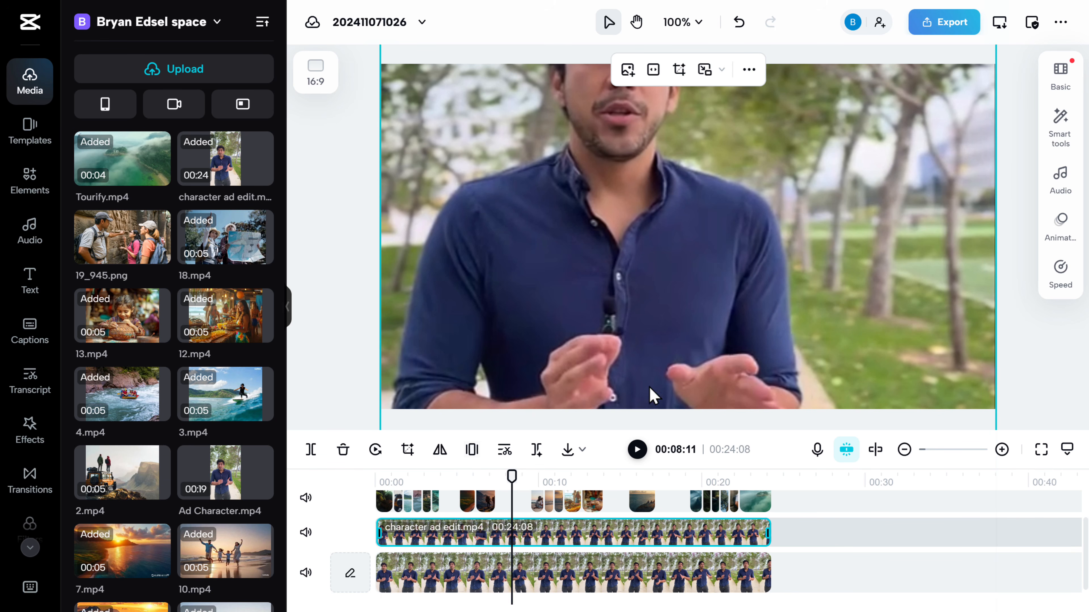
pyautogui.moveTo(579, 542); pyautogui.dragTo(583, 595)
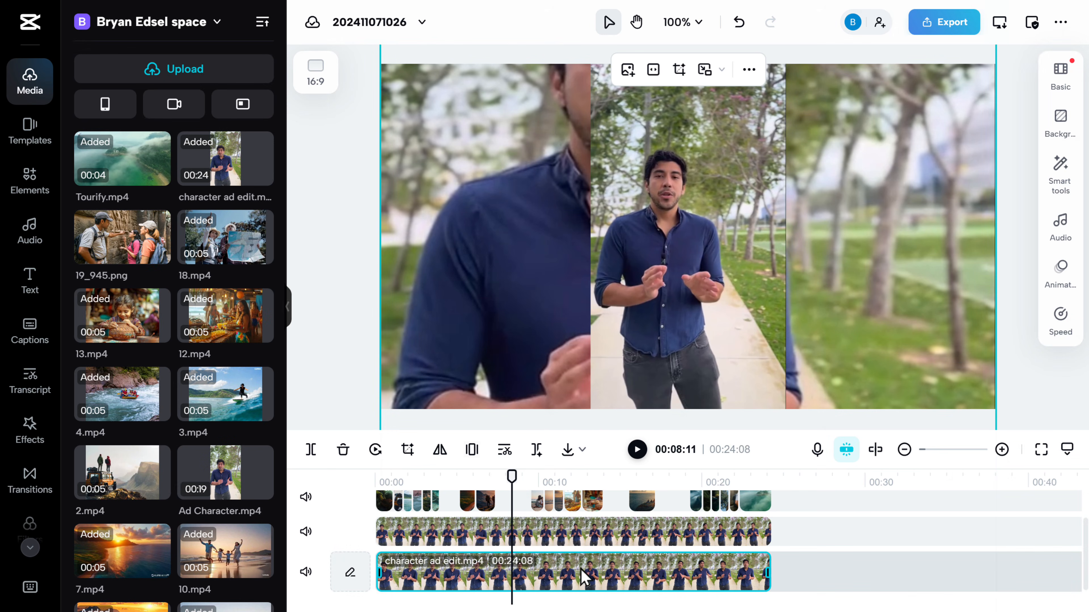
# - Enlarge the upper character video copy and centre it over the full-frame background copy
pyautogui.click(577, 531)
pyautogui.moveTo(590, 410); pyautogui.dragTo(463, 480)
pyautogui.moveTo(787, 62); pyautogui.dragTo(950, 123)
pyautogui.moveTo(707, 251); pyautogui.dragTo(702, 273)
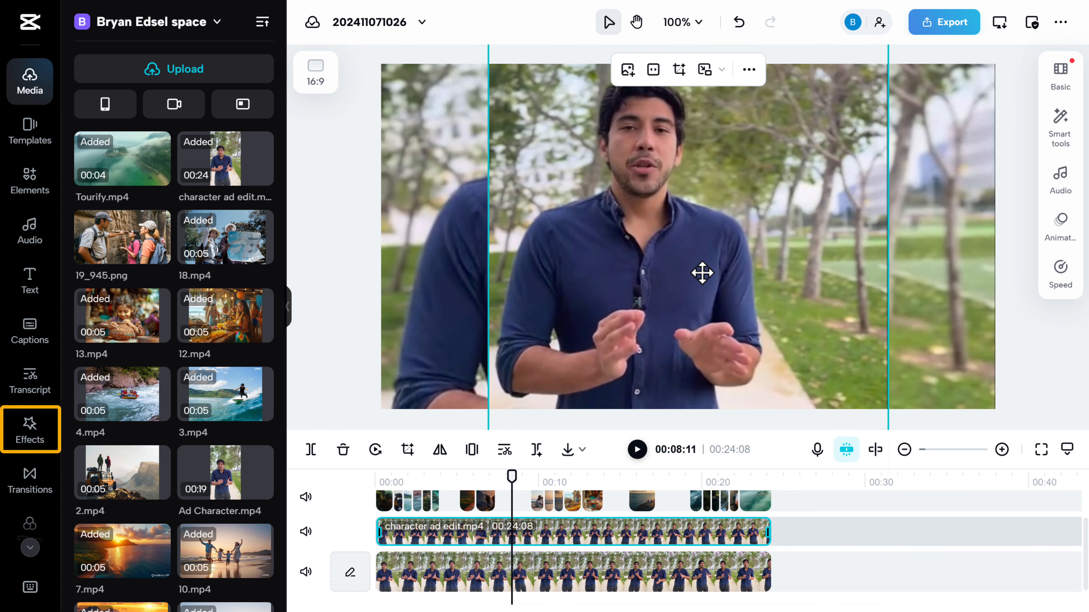
# - Search the video effects for Blur and add the Blur effect between the two character video tracks
pyautogui.click(30, 437)
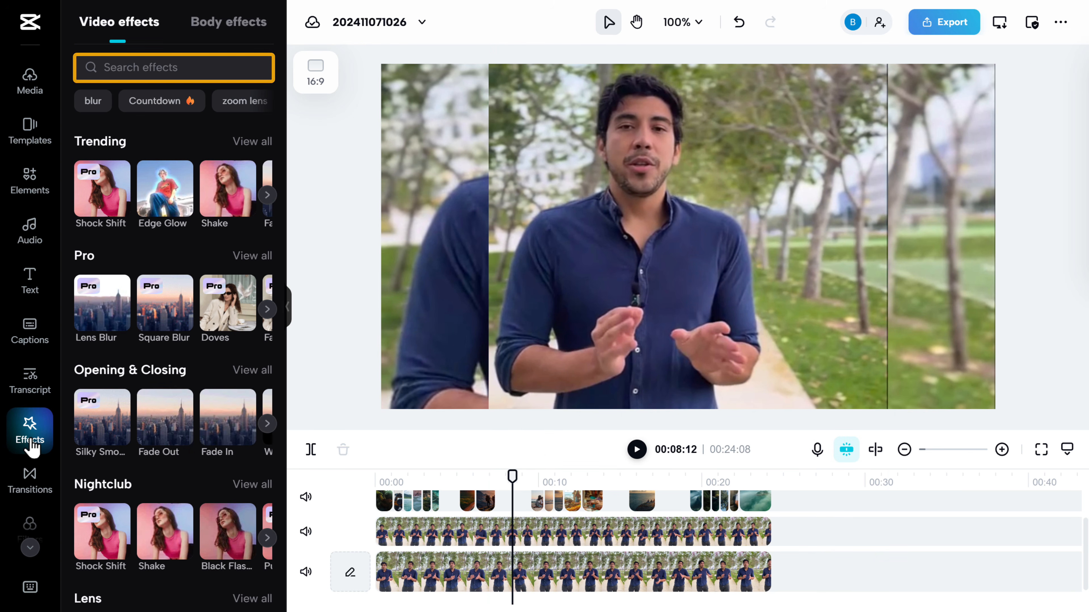
pyautogui.click(184, 67)
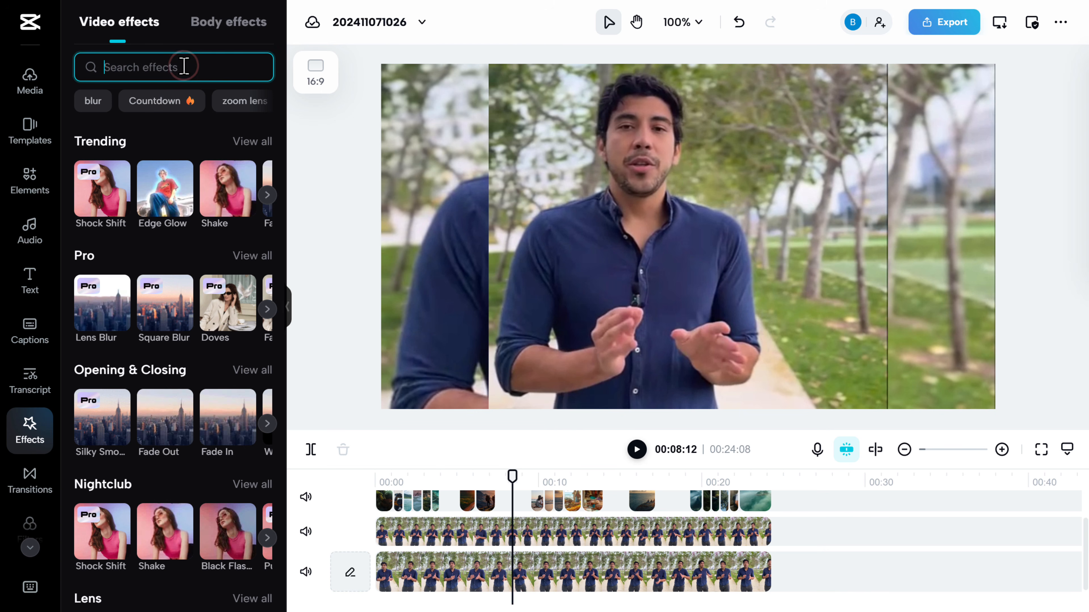
pyautogui.write('Blur')
pyautogui.press('Return')
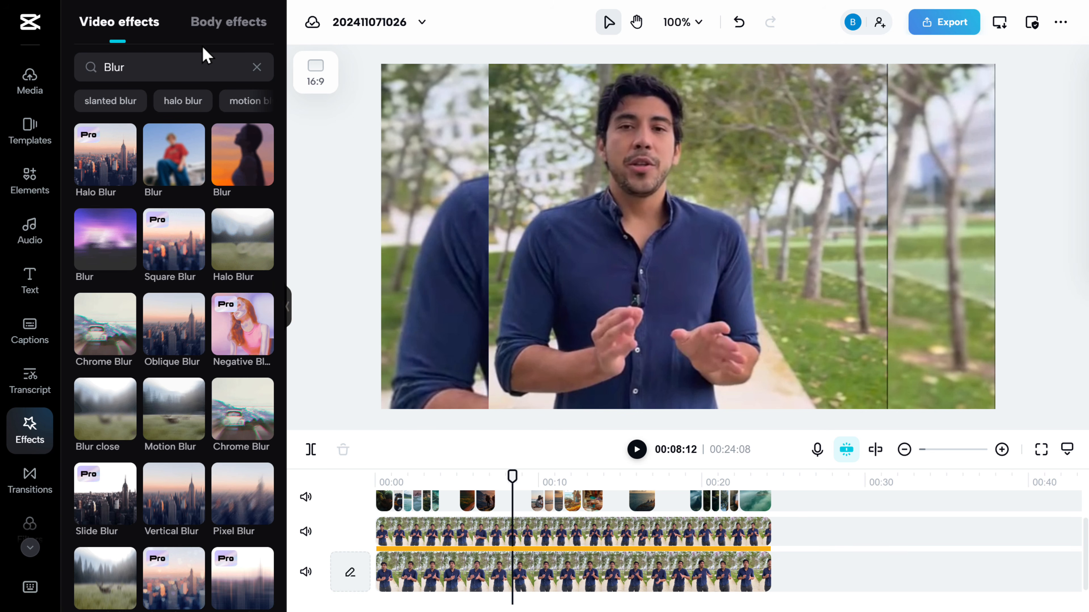
pyautogui.moveTo(182, 143); pyautogui.dragTo(545, 569)
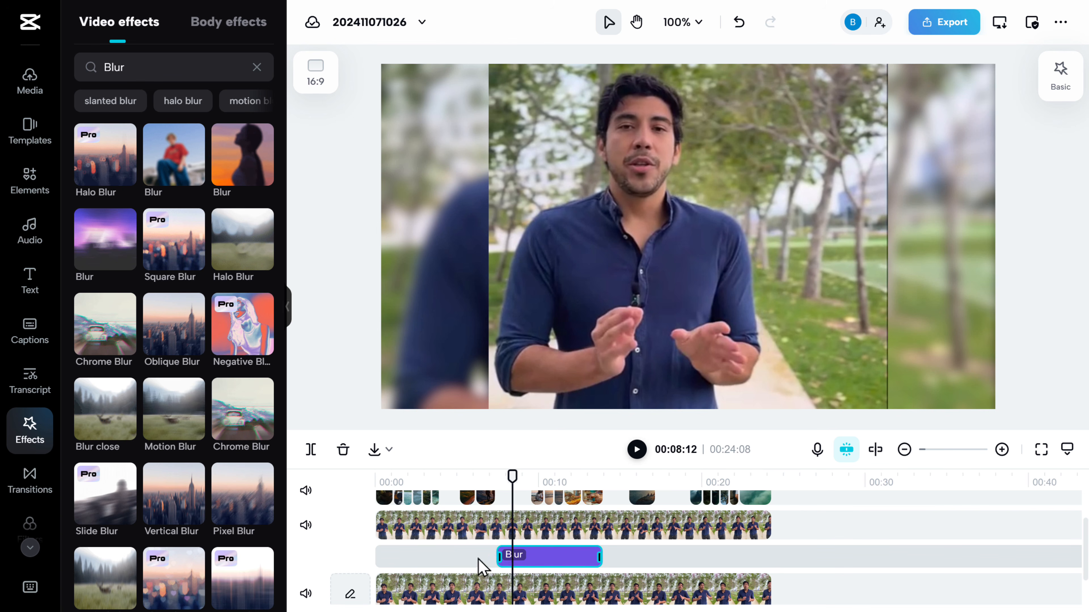
# - Extend the Blur effect over the full length of the character video and play the project from the start
pyautogui.moveTo(499, 558); pyautogui.dragTo(410, 564)
pyautogui.moveTo(598, 556); pyautogui.dragTo(770, 565)
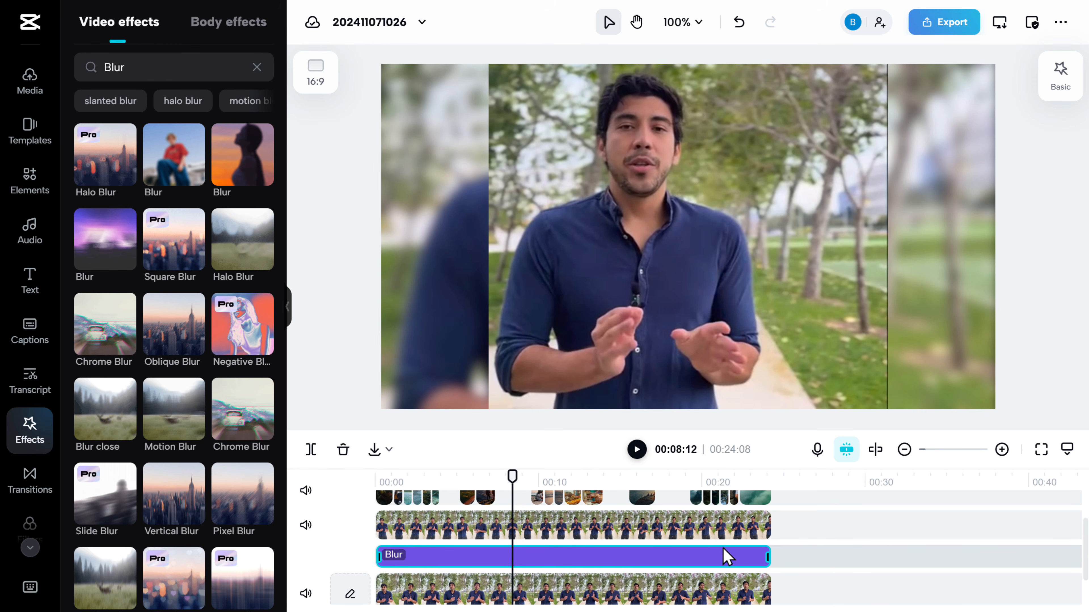
pyautogui.moveTo(512, 473); pyautogui.dragTo(374, 475)
pyautogui.click(637, 450)
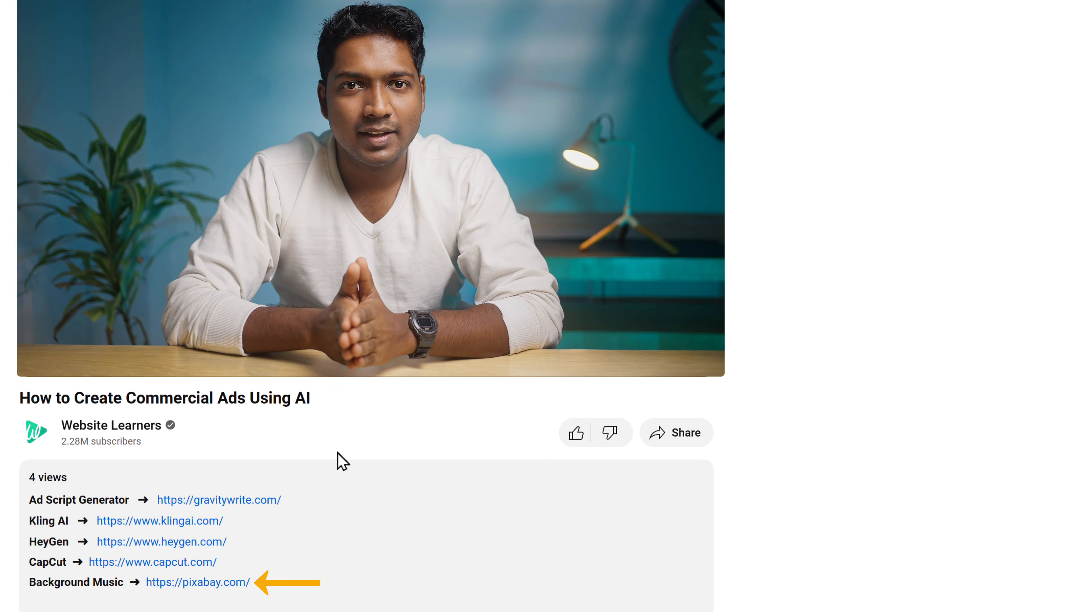
# - Go to the Pixabay website and search its music library for travel
pyautogui.click(200, 581)
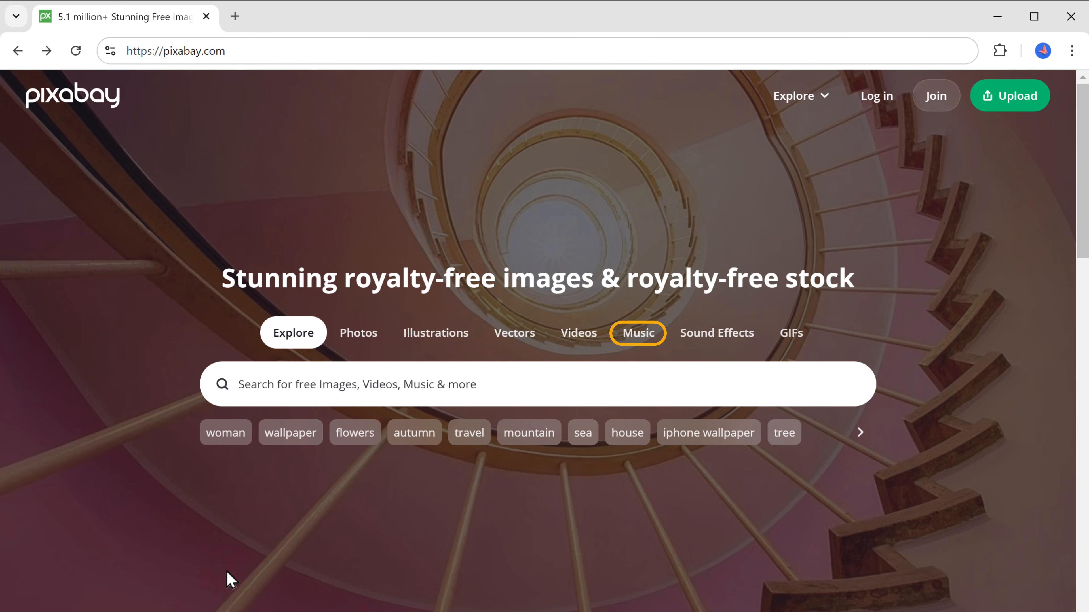
pyautogui.click(639, 339)
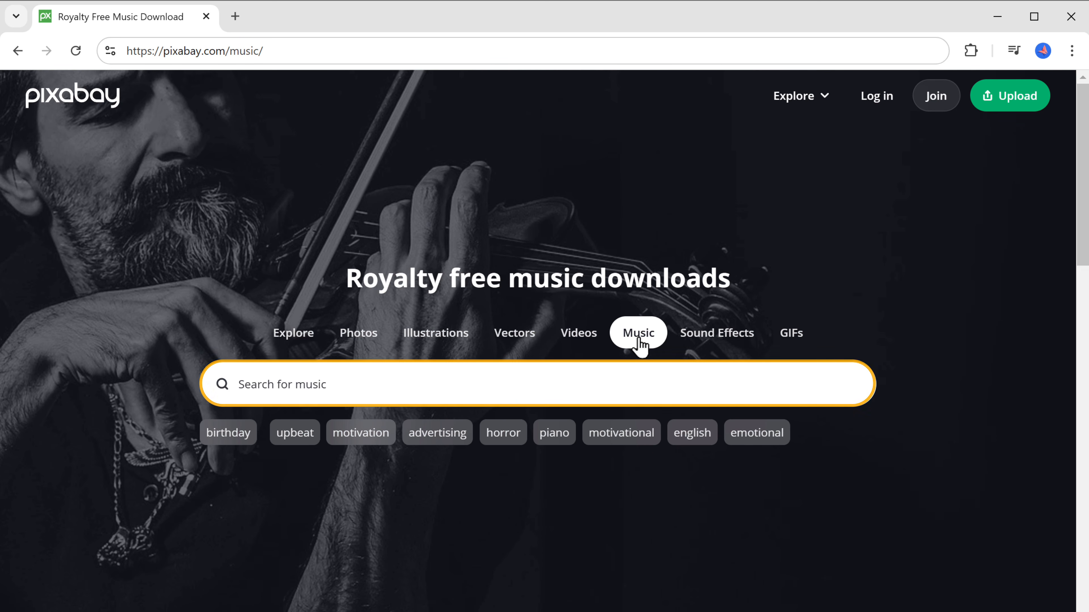
pyautogui.write('t')
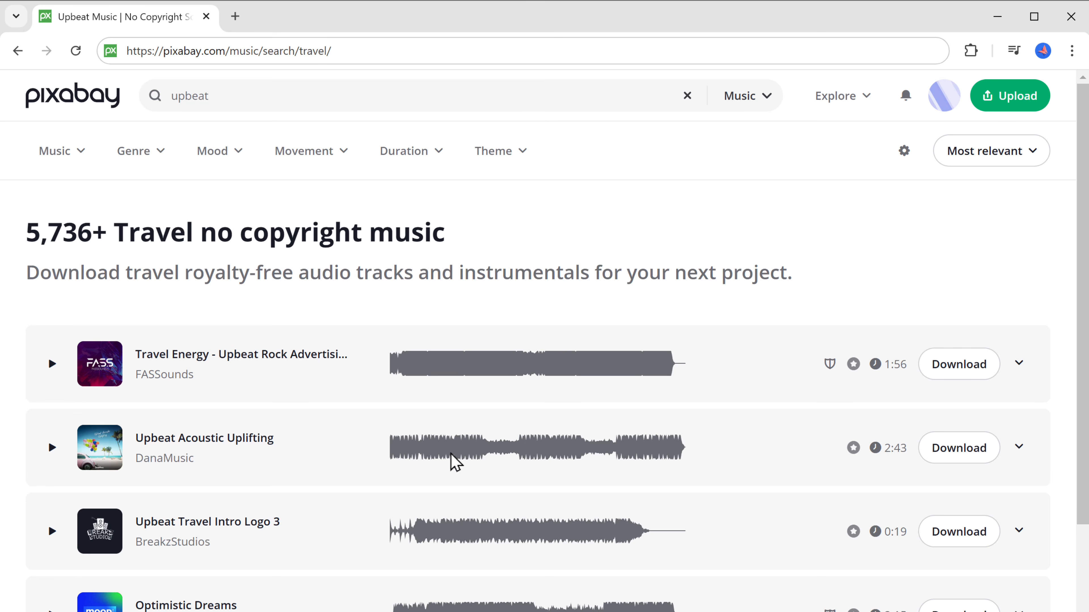
# - Browse the music results, listen to the first two tracks, and download Upbeat Acoustic Uplifting
pyautogui.scroll(-5, 450, 453)
pyautogui.scroll(-4, 450, 414)
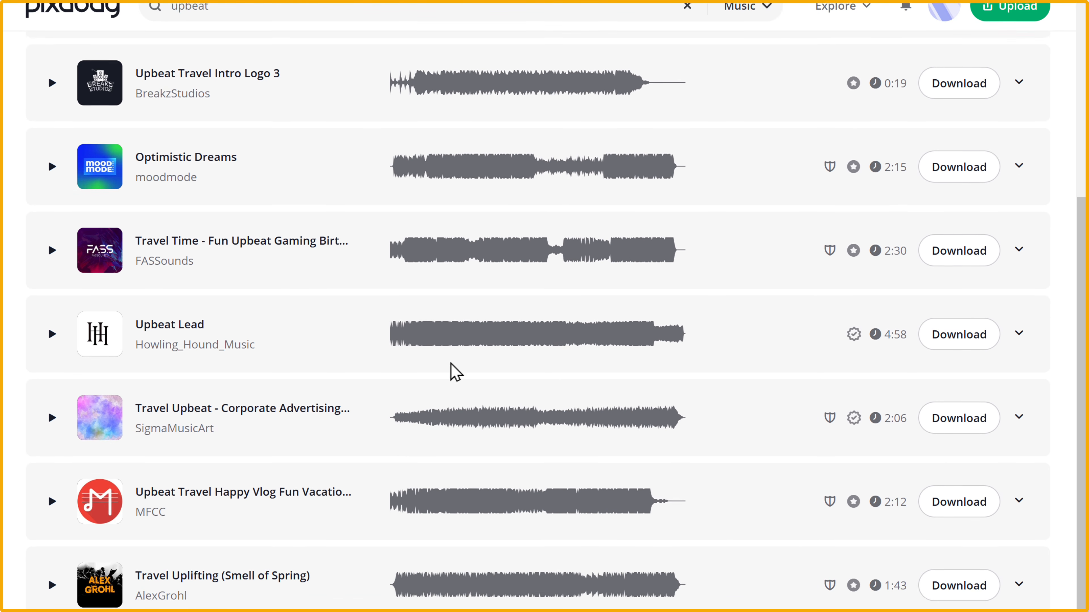
pyautogui.scroll(7, 450, 414)
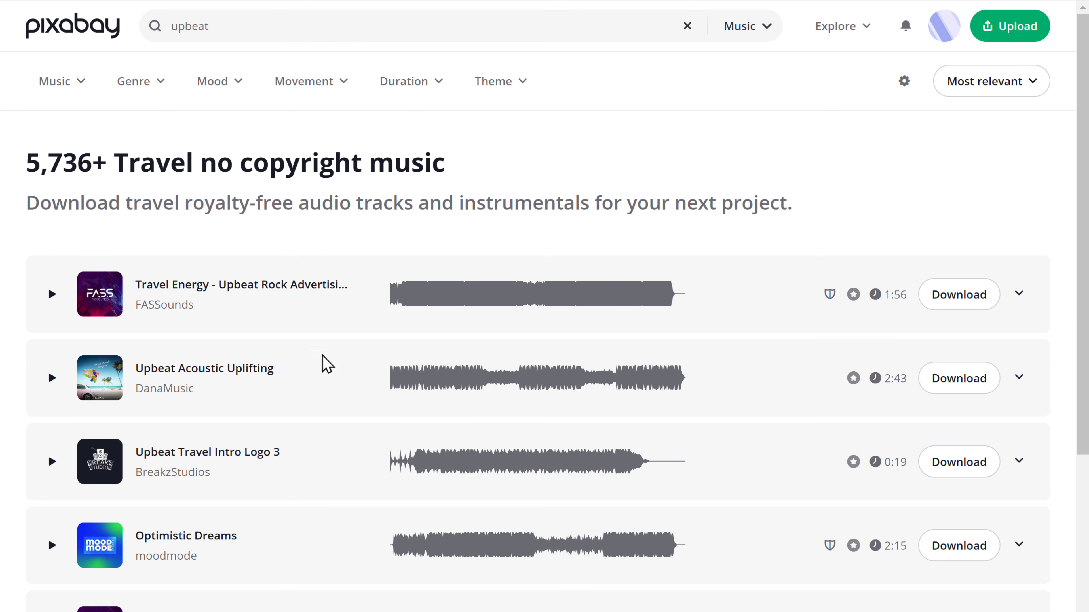
pyautogui.click(52, 295)
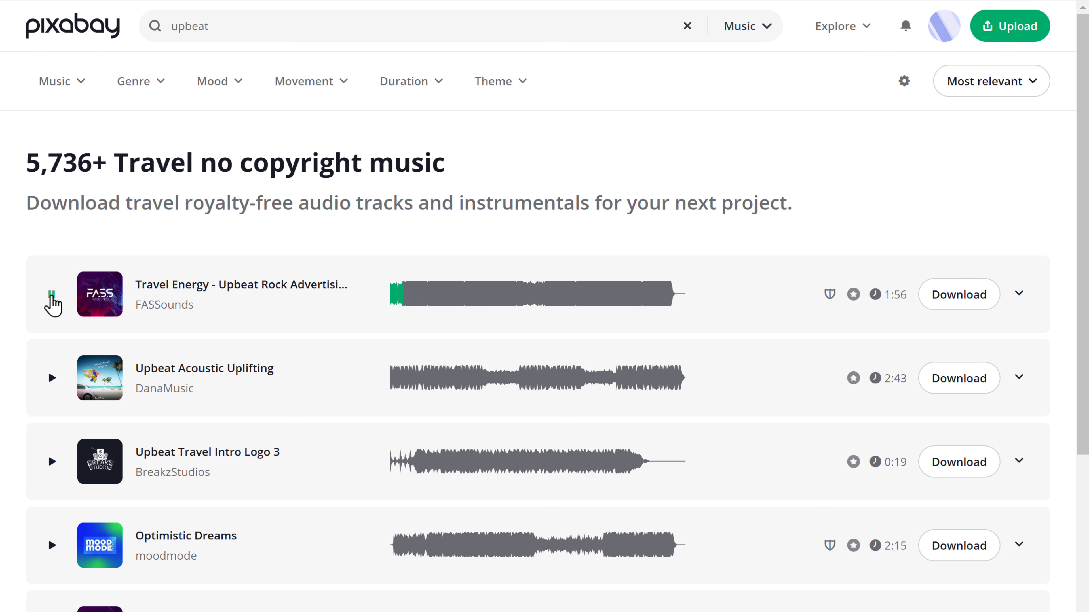
pyautogui.click(52, 296)
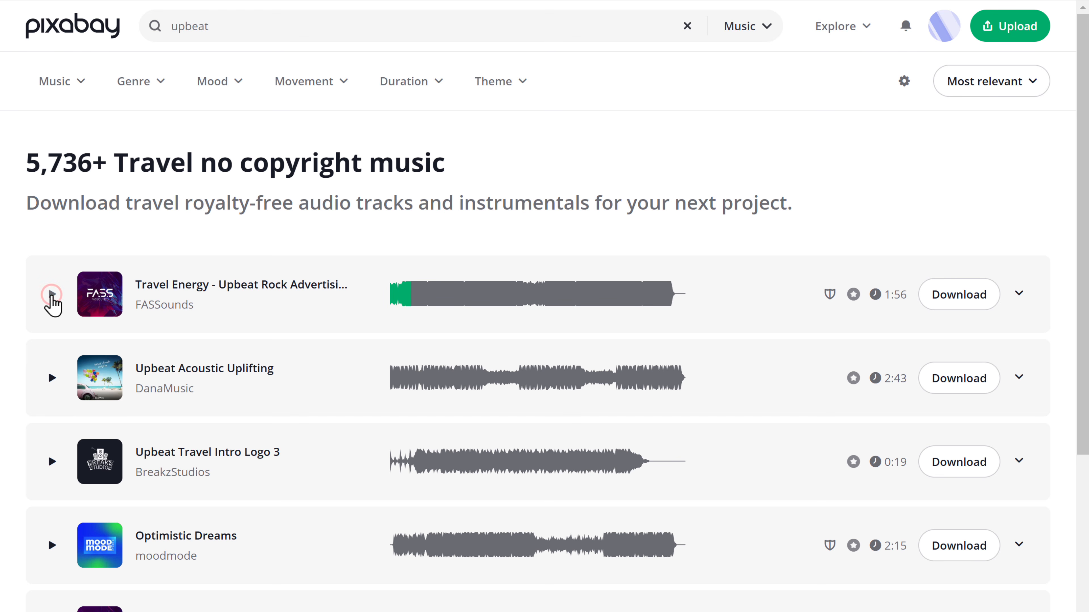
pyautogui.click(52, 378)
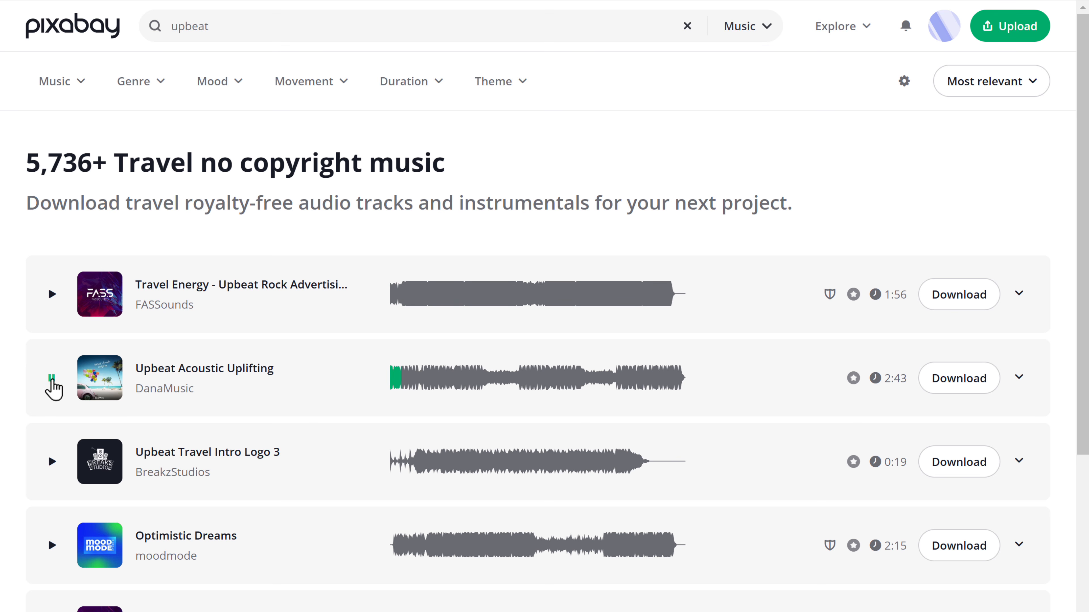
pyautogui.click(52, 379)
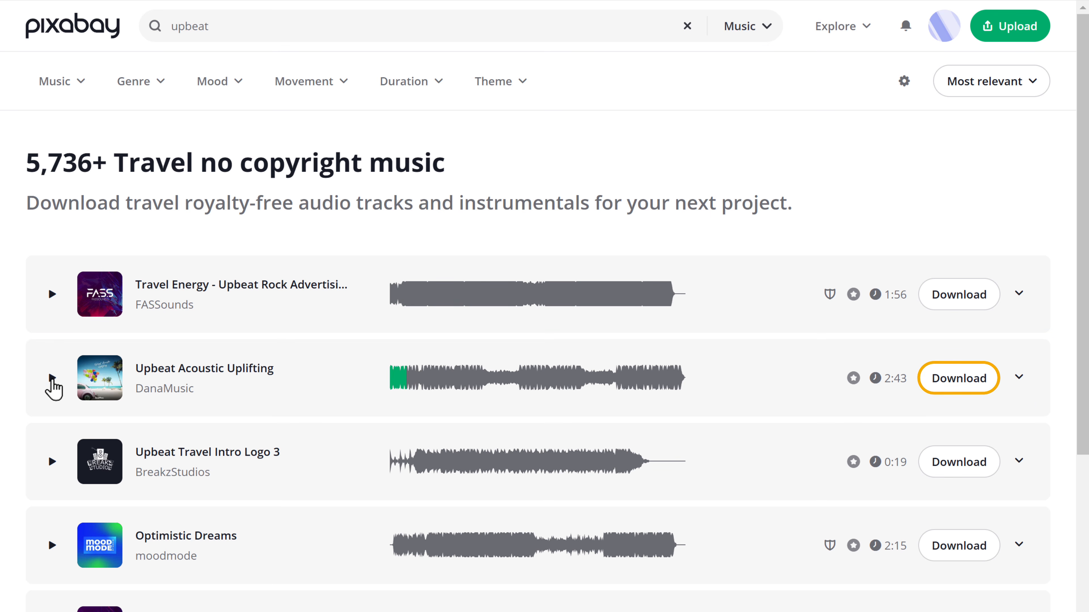
pyautogui.click(959, 378)
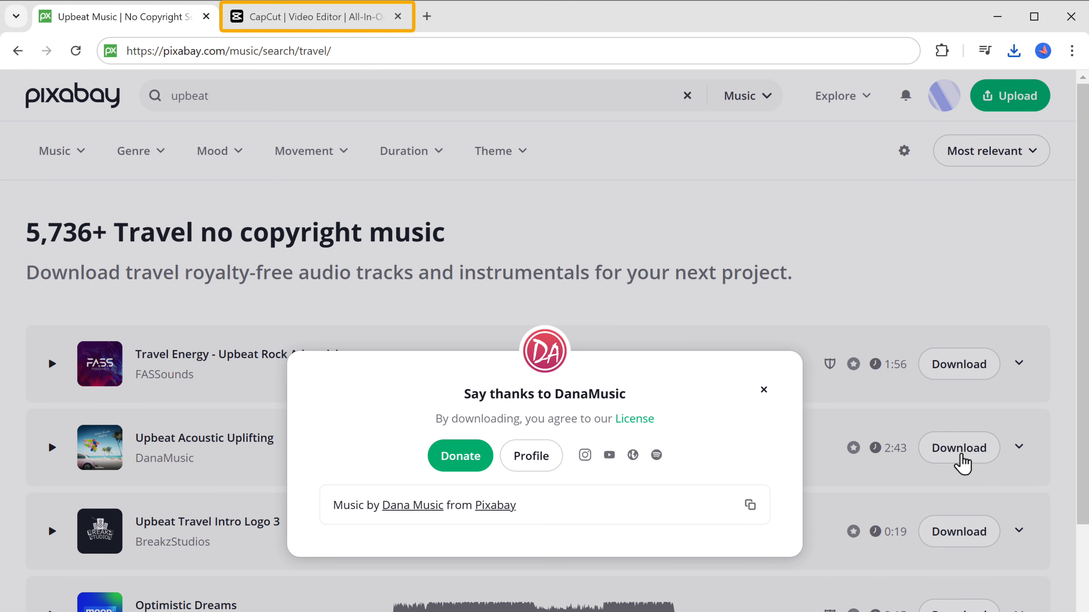
# - Return to CapCut, add upbeat-acoustic-uplifting.mp3 from the Music folder below the video tracks, and trim it to the video's end
pyautogui.click(294, 29)
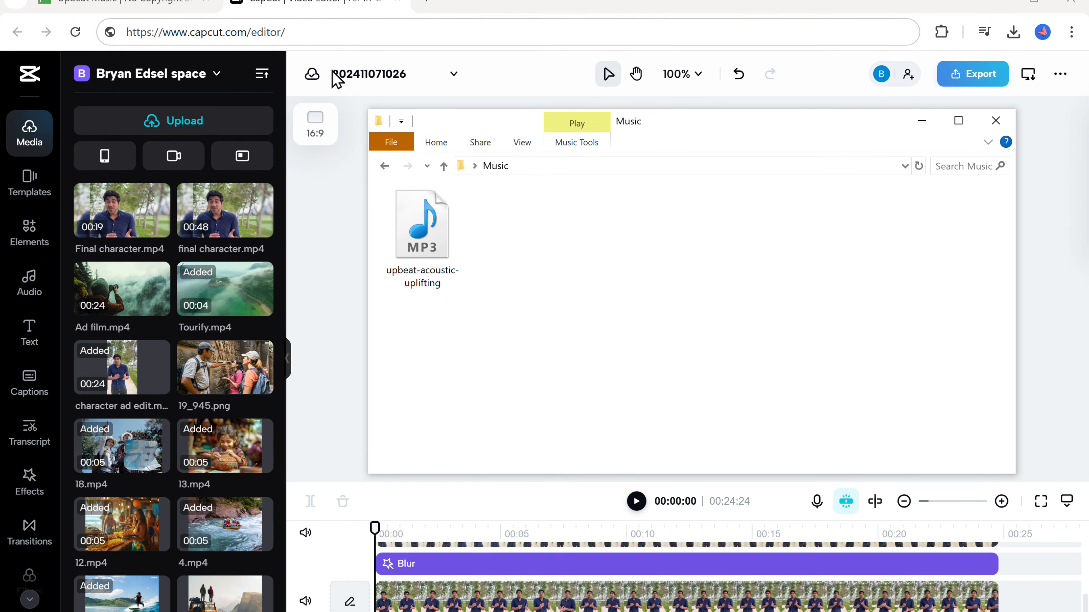
pyautogui.moveTo(422, 249); pyautogui.dragTo(571, 590)
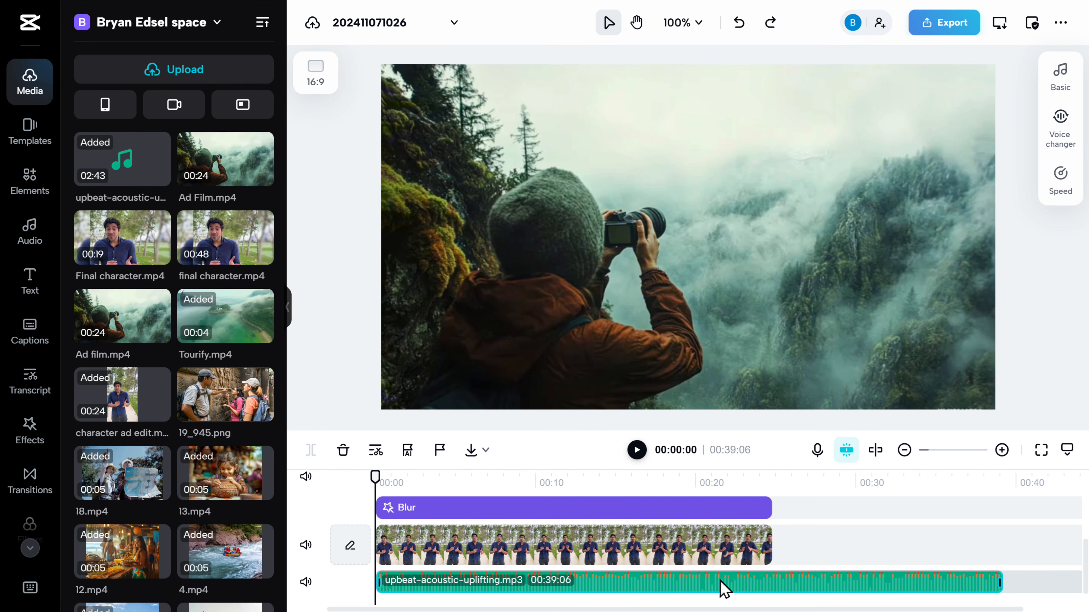
pyautogui.moveTo(991, 586); pyautogui.dragTo(773, 588)
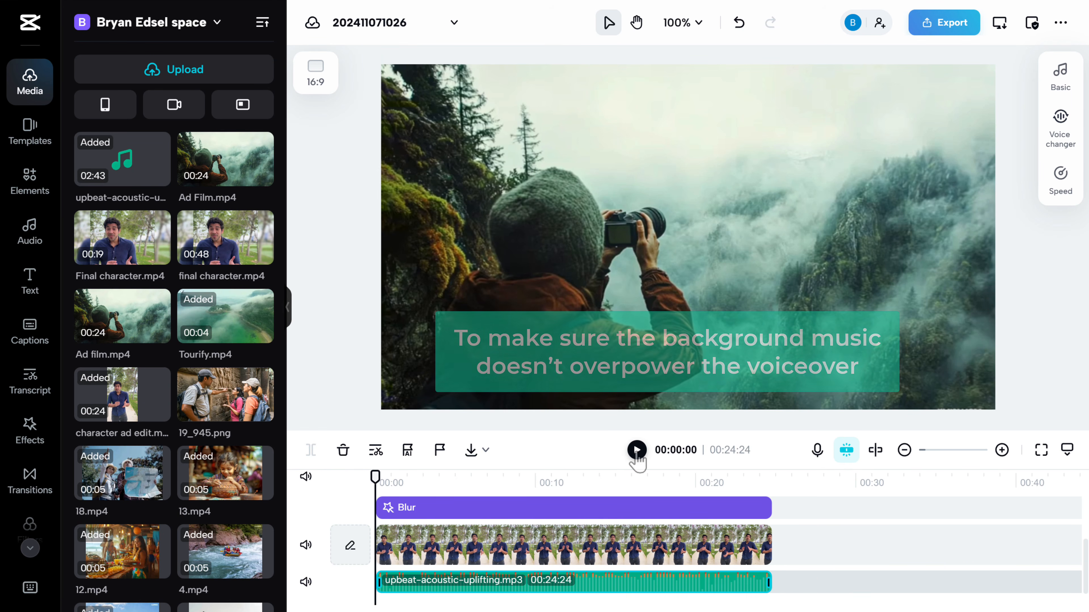
# - Lower the background music's volume to -20 dB and play the video from the start
pyautogui.click(1059, 91)
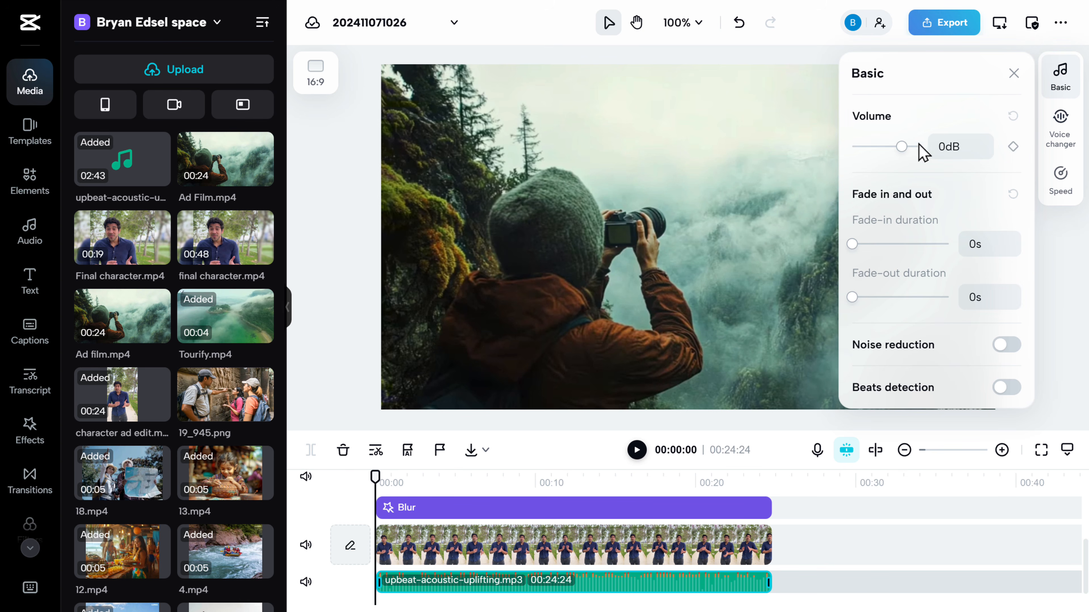
pyautogui.moveTo(900, 148); pyautogui.dragTo(886, 148)
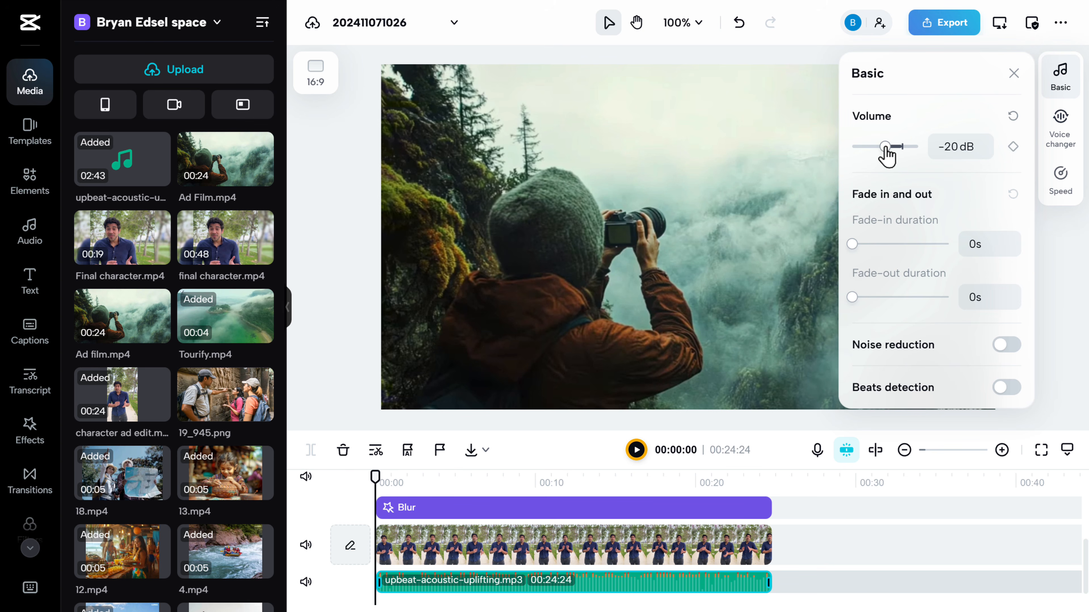
pyautogui.click(1012, 74)
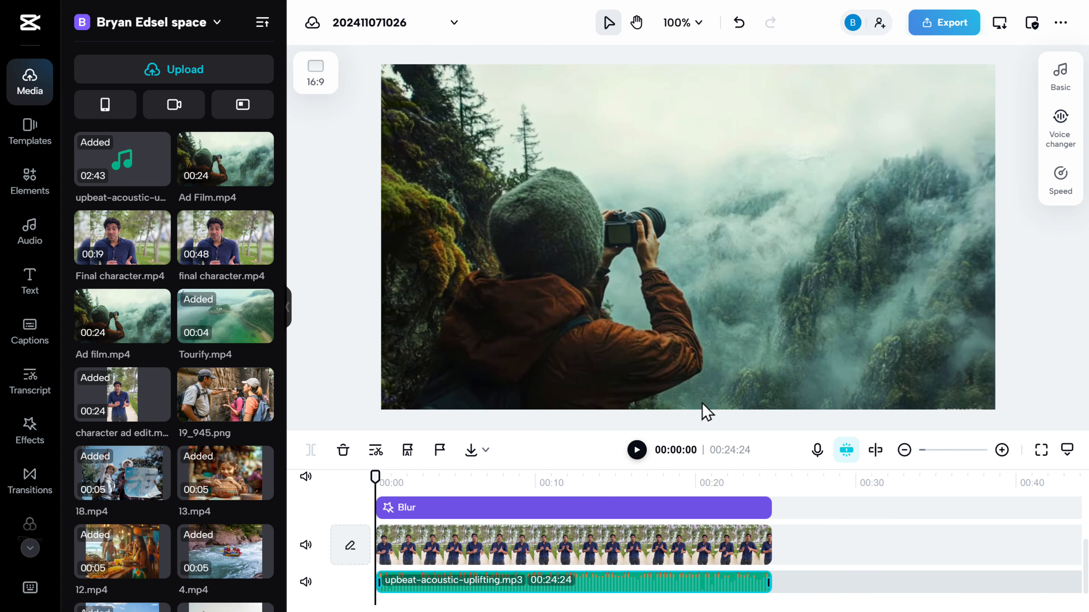
pyautogui.click(637, 450)
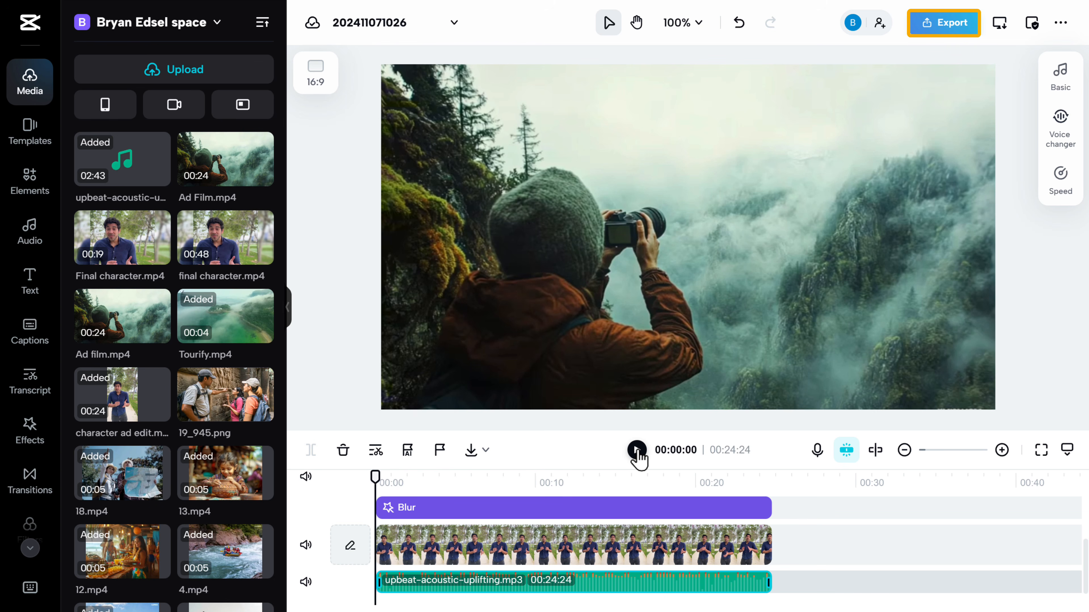
# - Export the video for download as Ad Film at 1080p and open the downloaded file
pyautogui.click(947, 25)
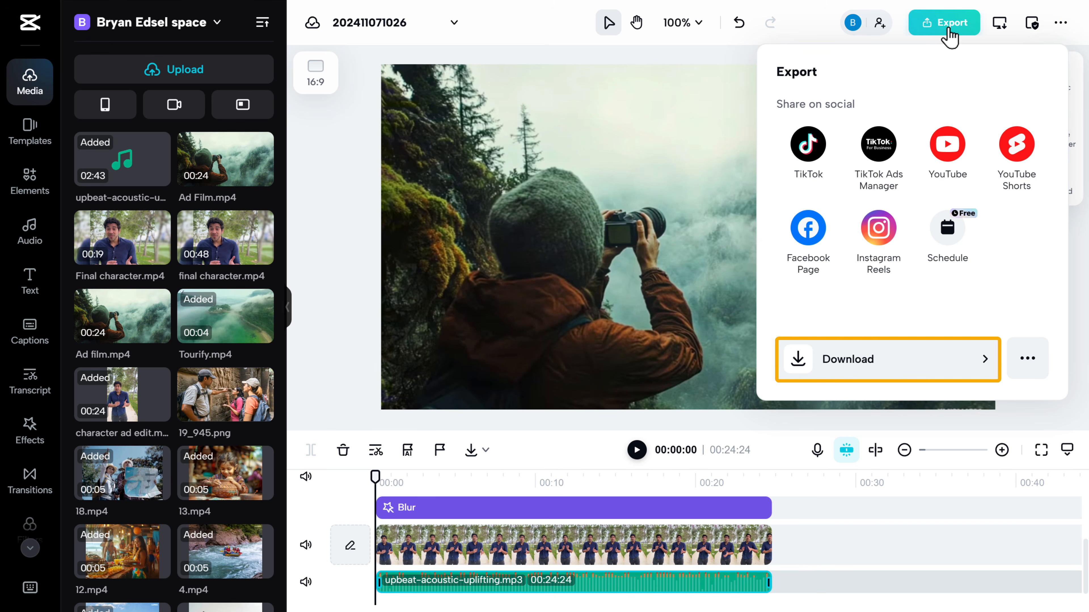
pyautogui.click(837, 367)
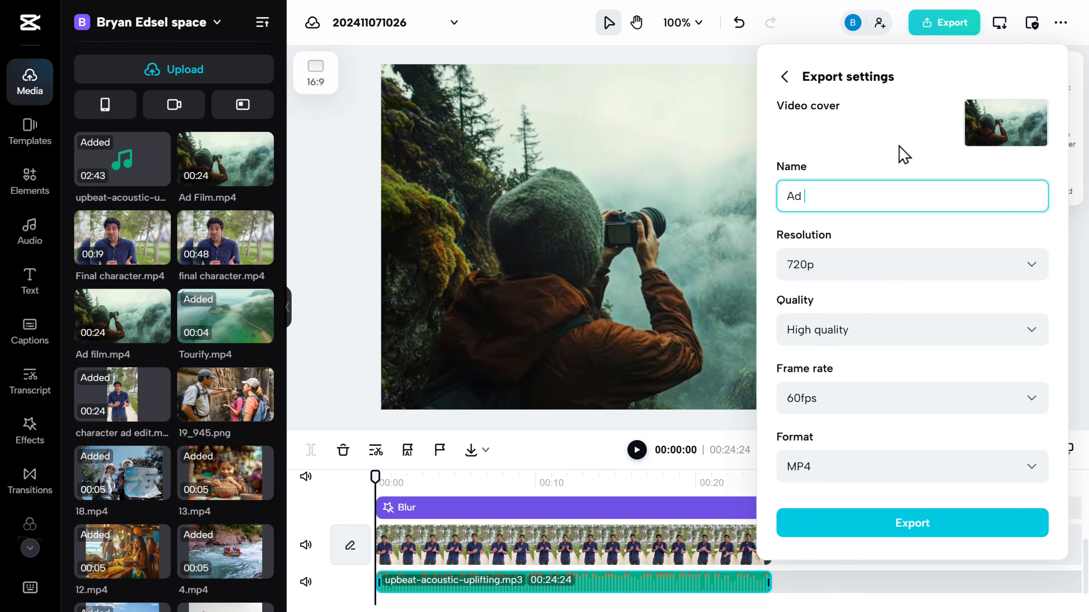
pyautogui.click(1031, 266)
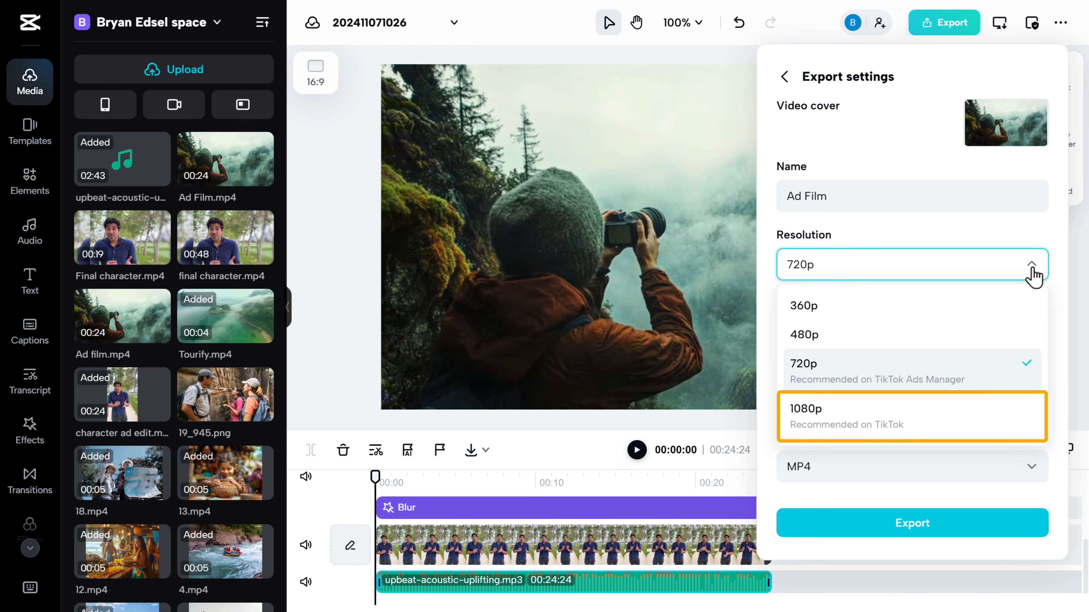
pyautogui.click(865, 432)
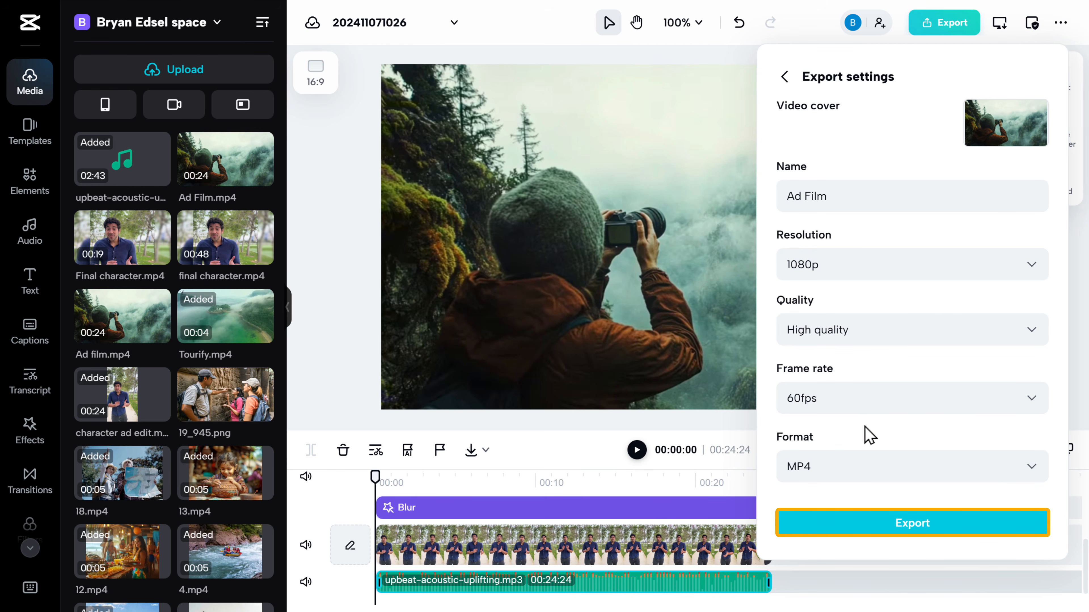
pyautogui.click(920, 525)
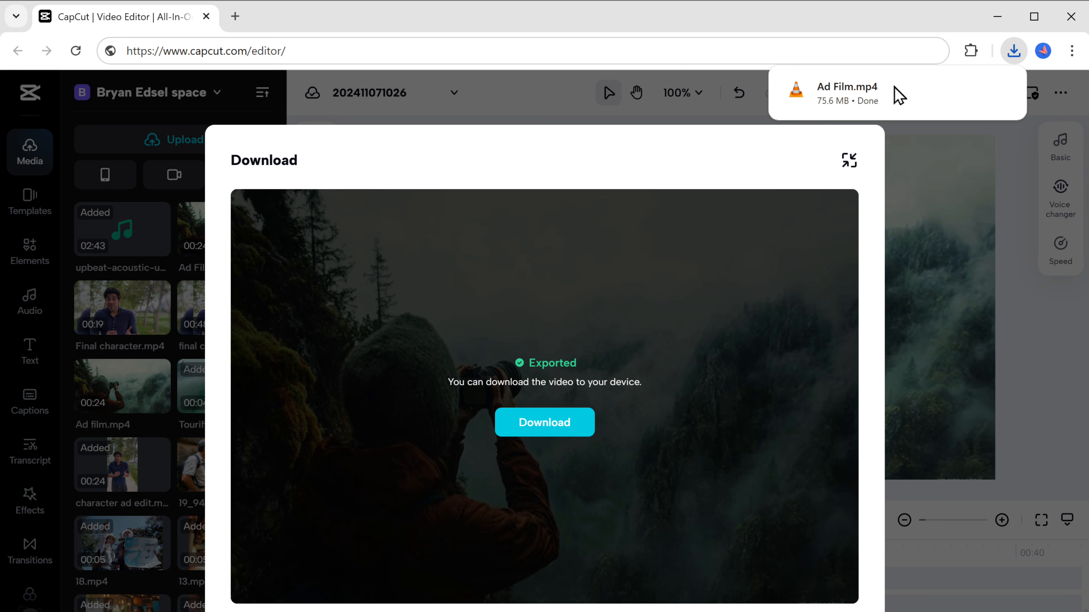
pyautogui.click(924, 92)
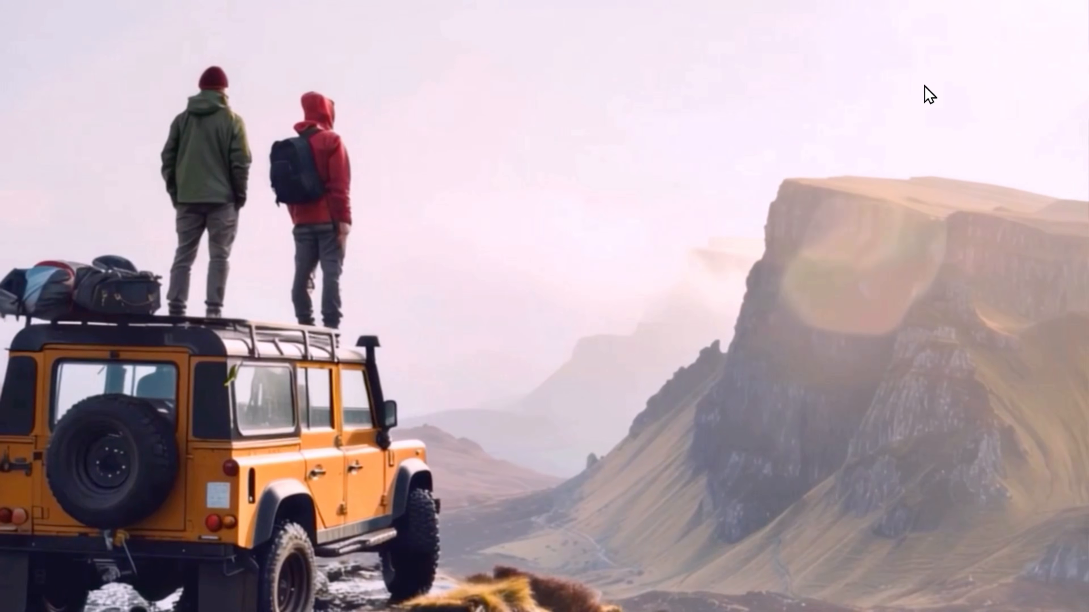